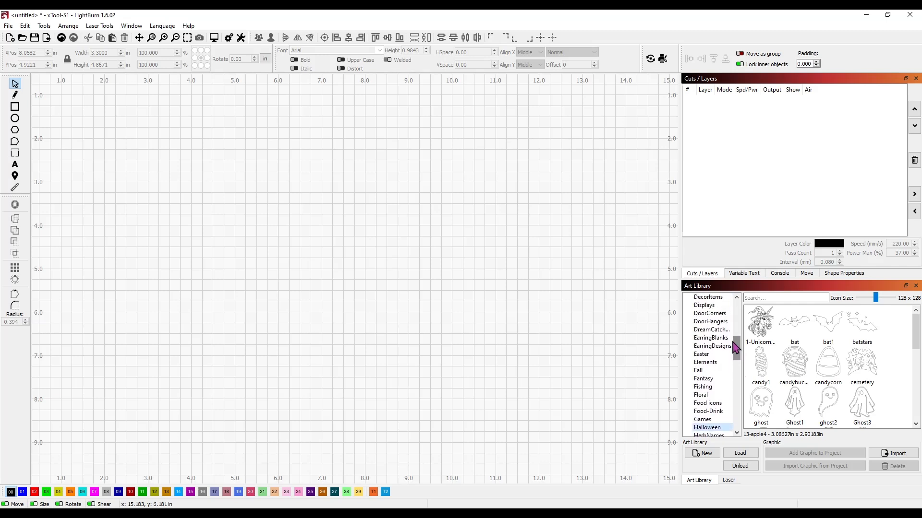
Step: Add the roundish shape from the EarringBlanks art library to the workspace and move it slightly up from where it lands
left_click(699, 339)
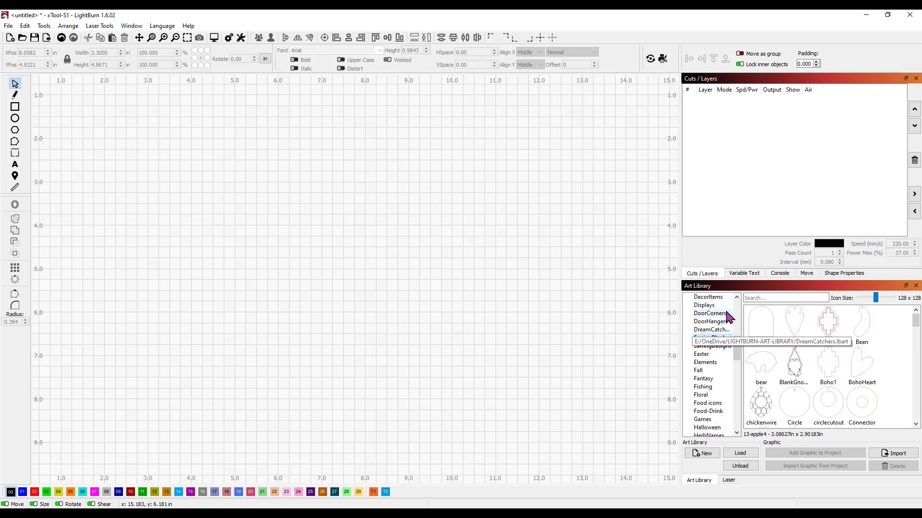
left_click_drag(916, 326, 916, 341)
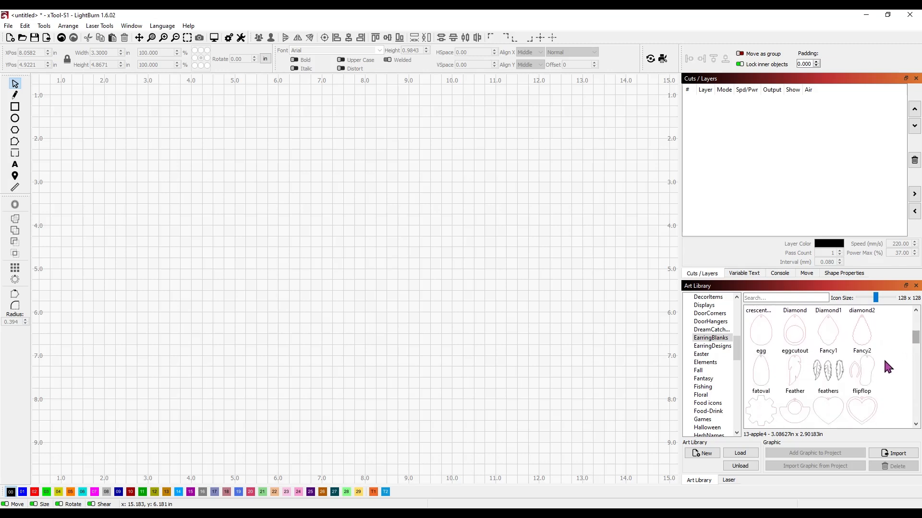
scroll(893, 369, "down", 3)
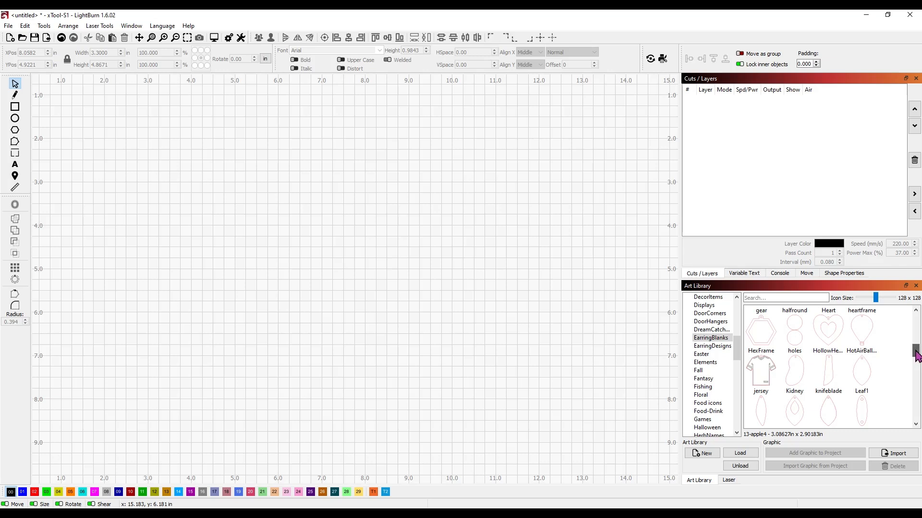
left_click_drag(917, 356, 919, 397)
double_click(829, 391)
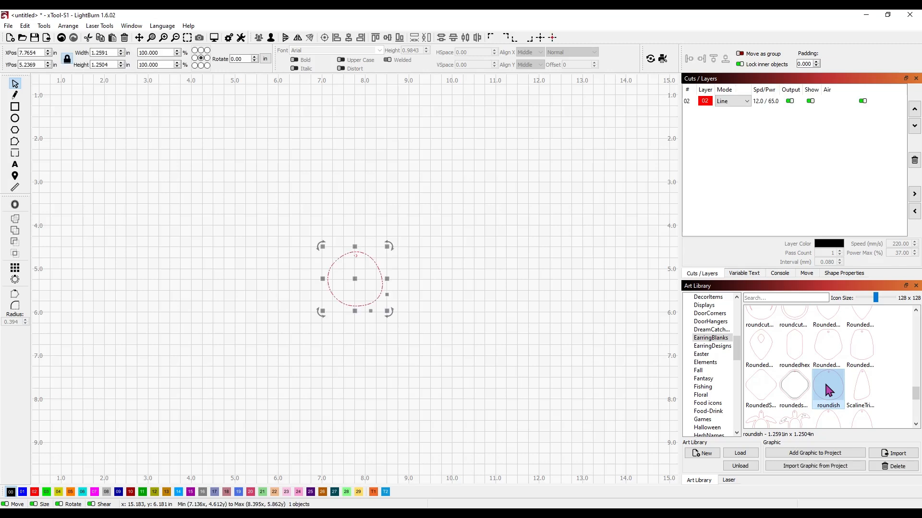
left_click_drag(358, 278, 333, 244)
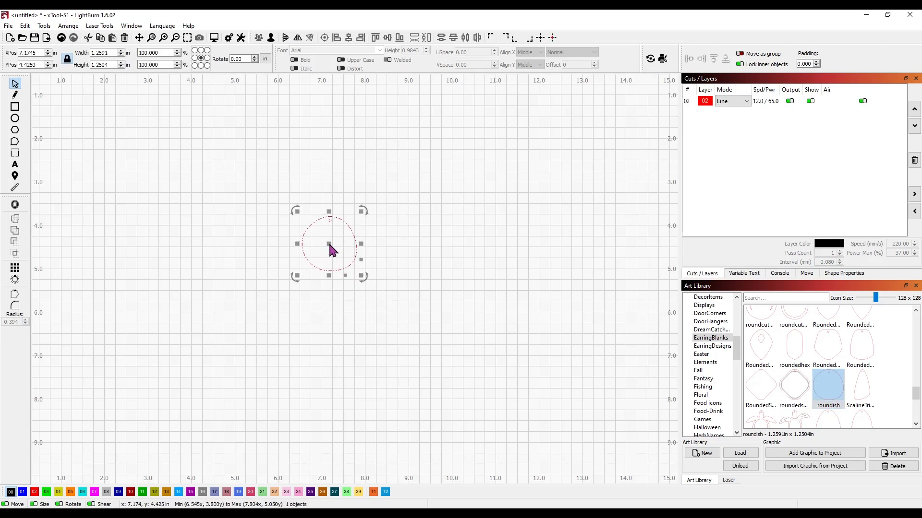
left_click(389, 250)
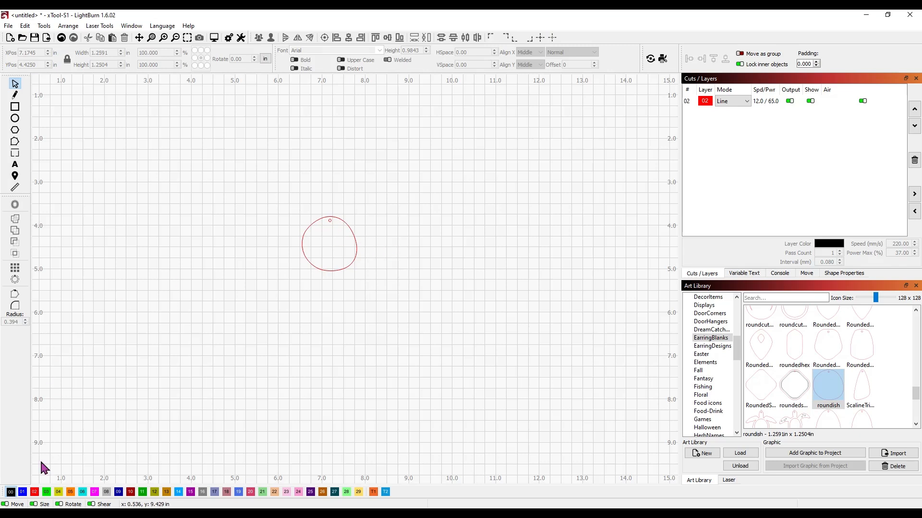
Step: Start importing a file and browse to the SVG folder inside SVG010-Zombies
left_click(8, 27)
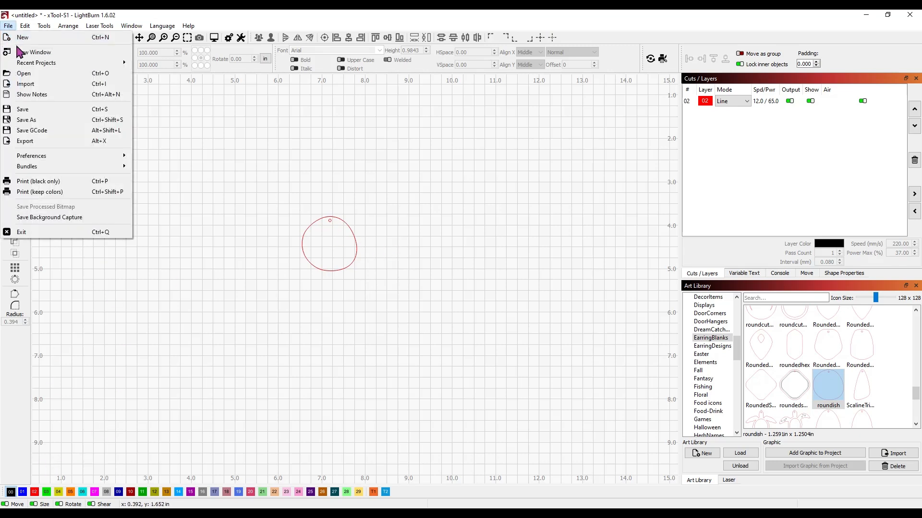
left_click(33, 84)
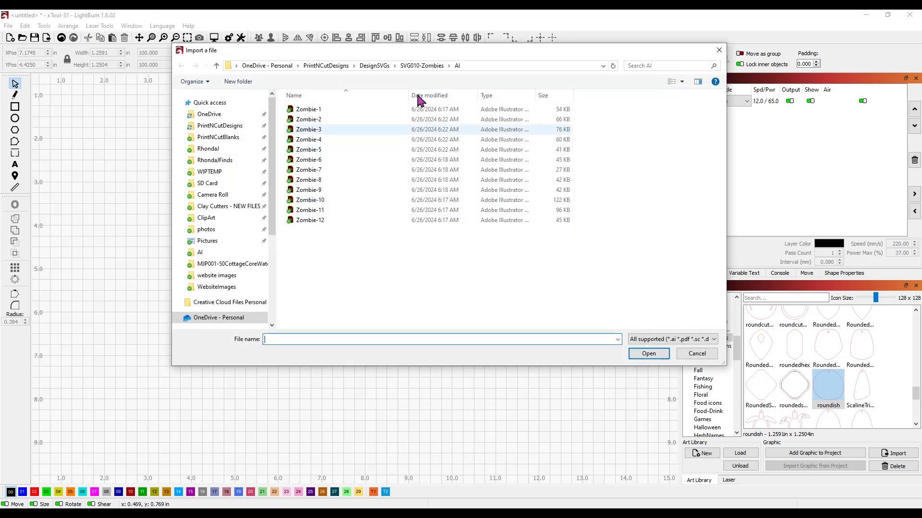
left_click(413, 65)
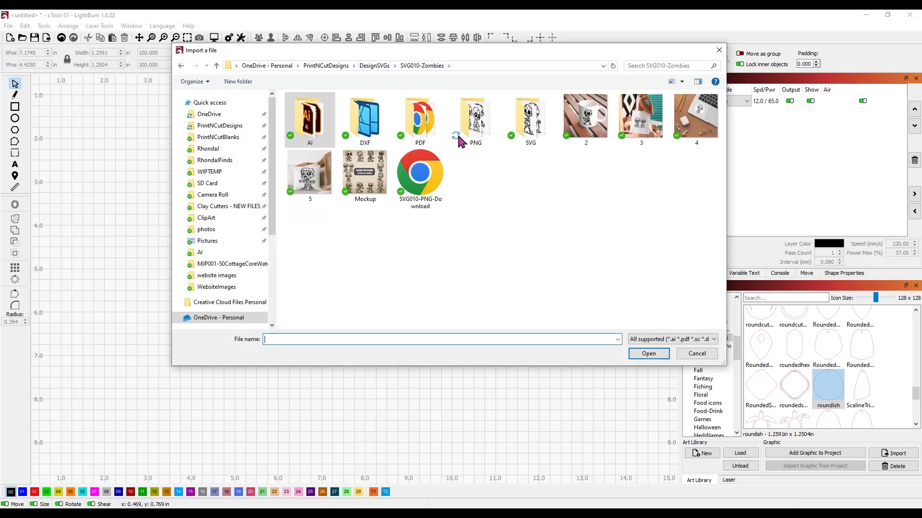
double_click(523, 135)
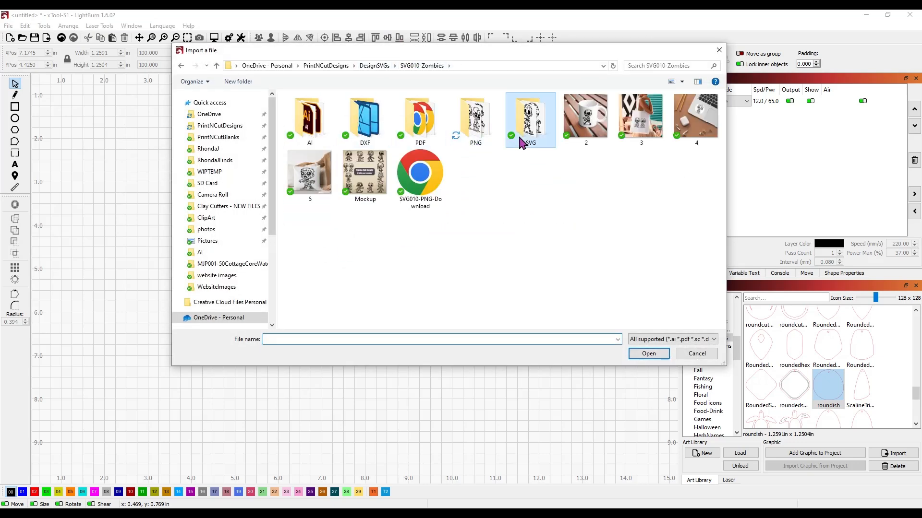
Step: Display the zombie files in the import dialog as extra large icons
right_click(456, 261)
mouse_move(476, 267)
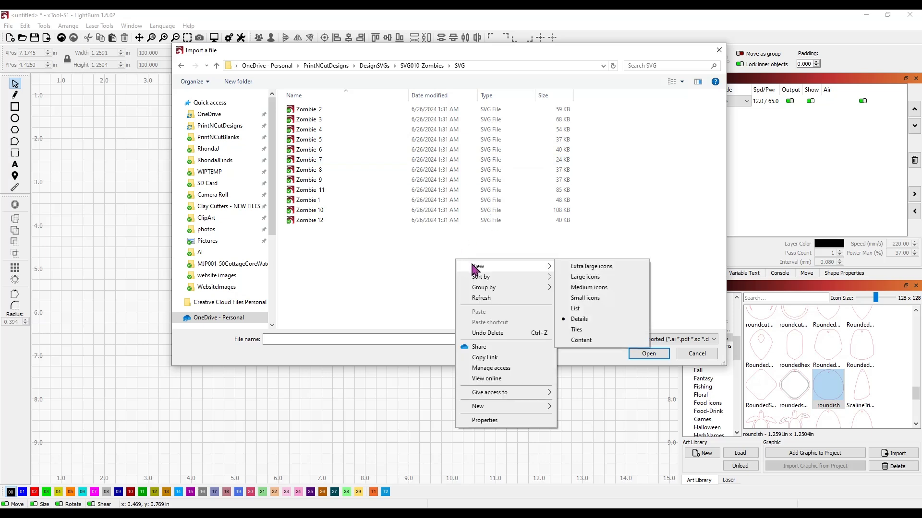
left_click(589, 287)
right_click(480, 168)
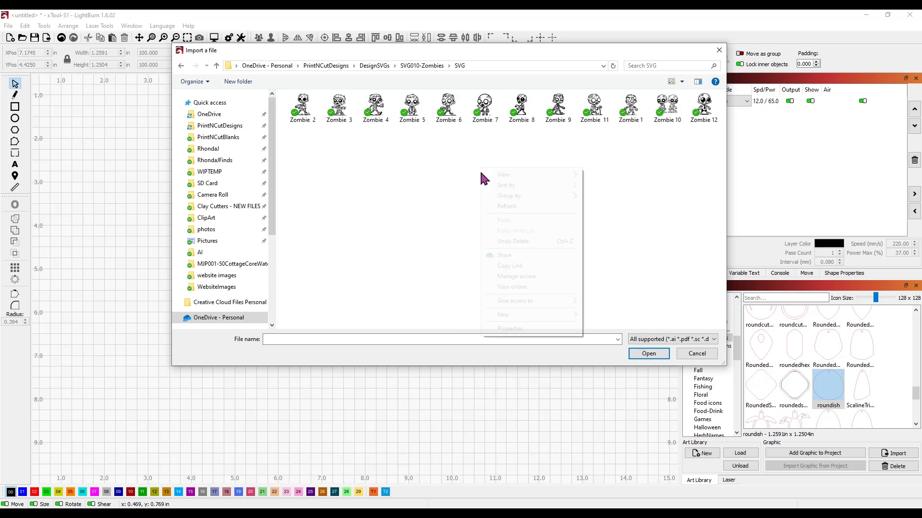
mouse_move(499, 175)
left_click(609, 185)
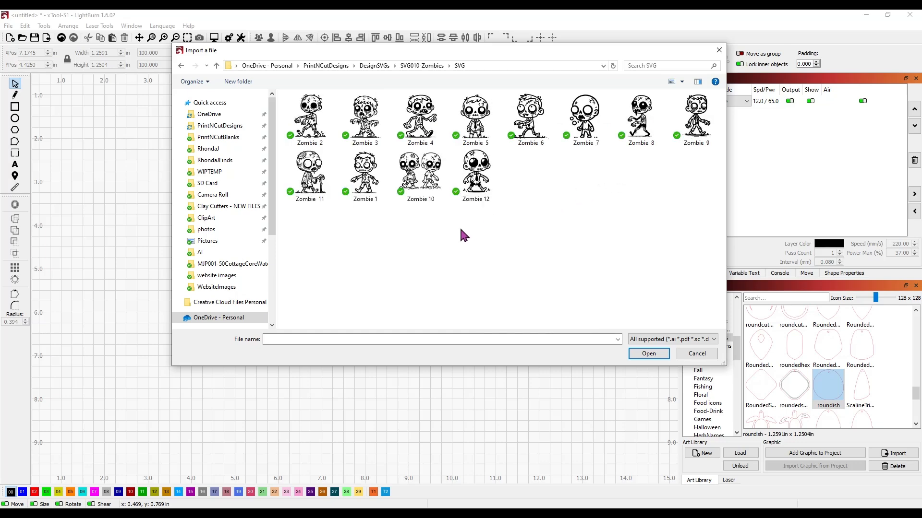
right_click(428, 251)
mouse_move(433, 259)
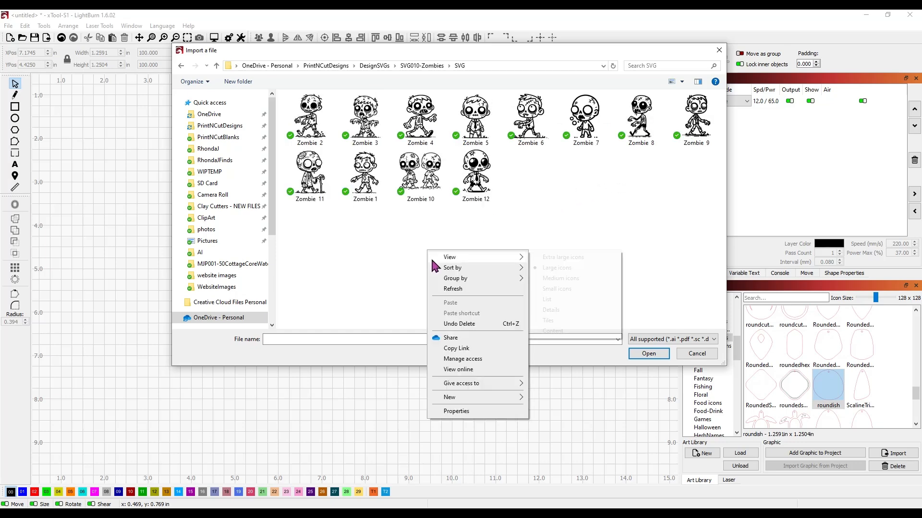
left_click(555, 258)
Step: Look through the zombie designs and import the Zombie 2 SVG file
scroll(567, 240, "down", 1)
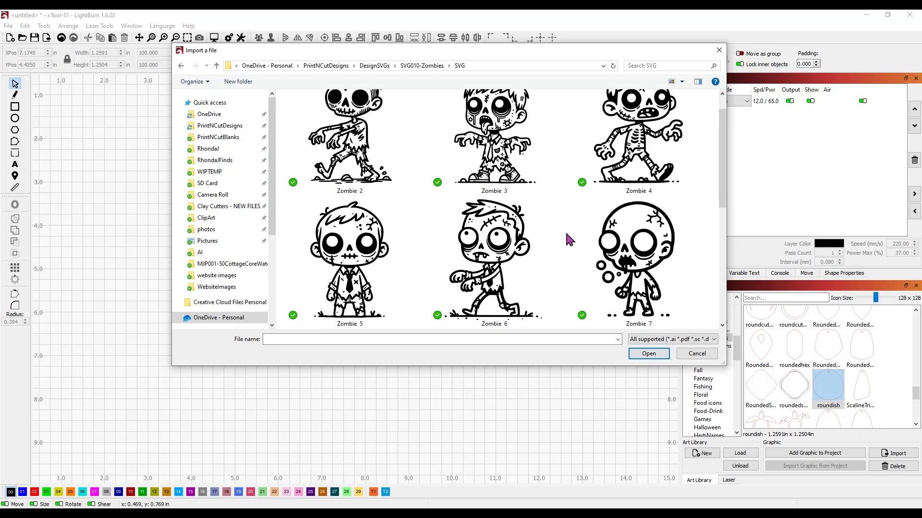
scroll(569, 210, "down", 3)
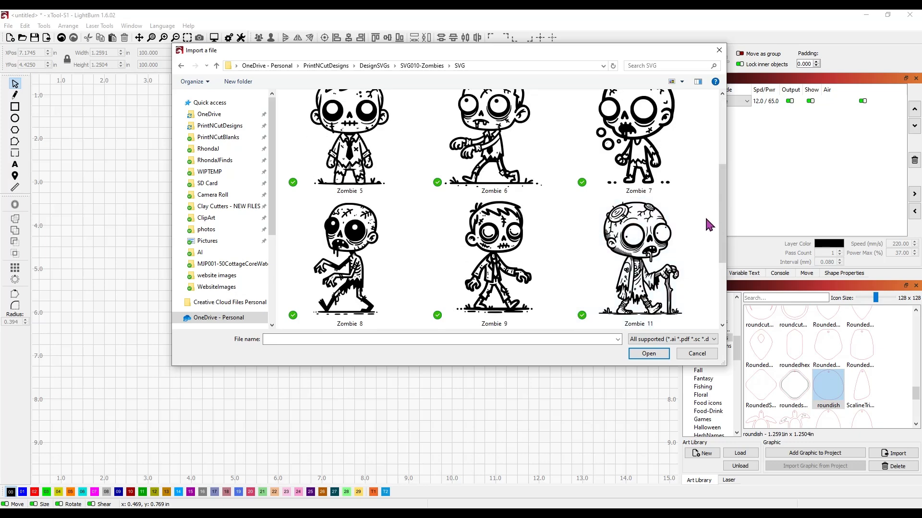
scroll(709, 219, "down", 3)
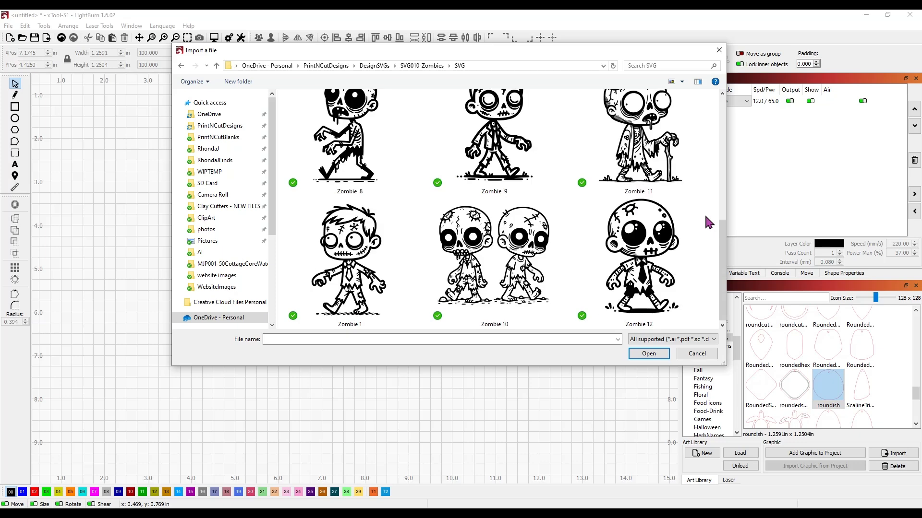
scroll(710, 244, "up", 1)
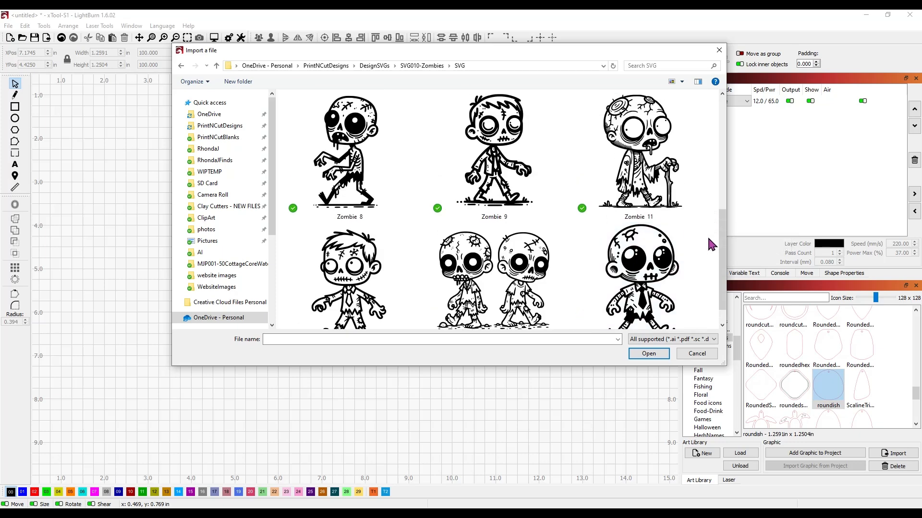
scroll(710, 211, "up", 3)
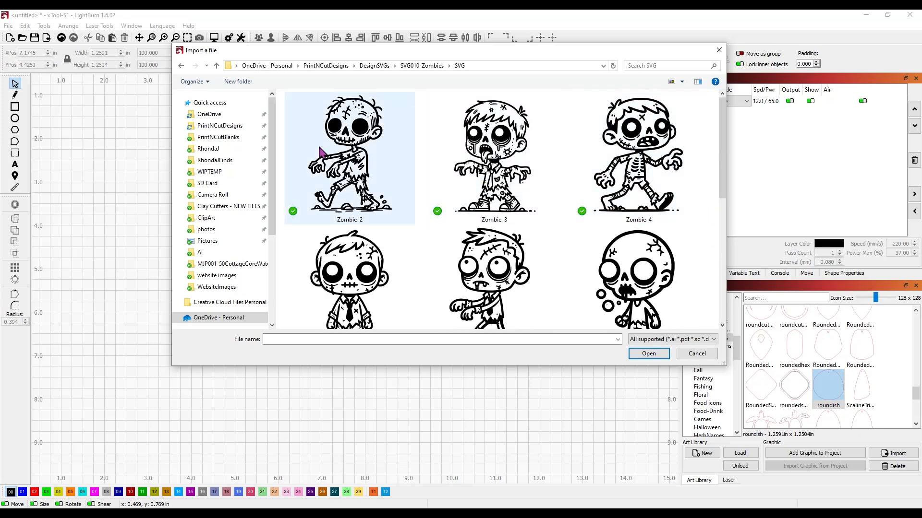
double_click(357, 173)
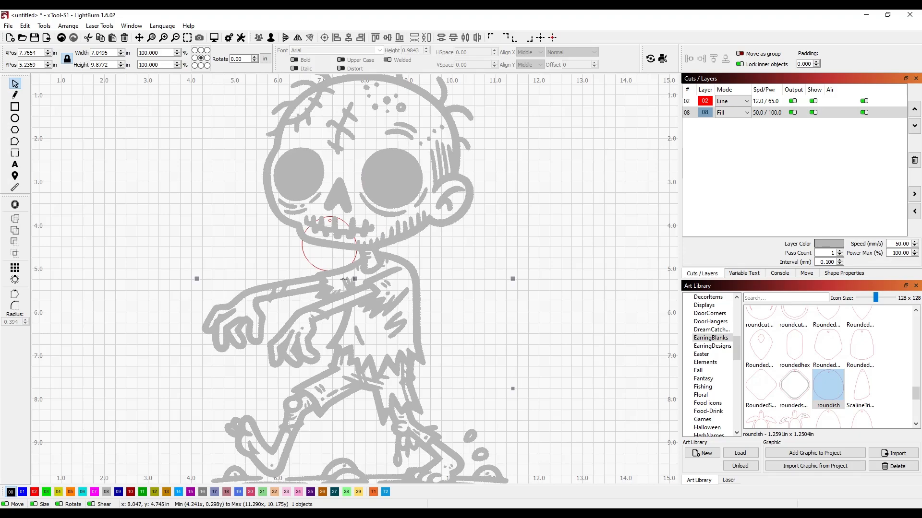
Step: Assign the imported zombie to black layer 00 and scale it down proportionally to about 1.15 in wide
left_click(11, 492)
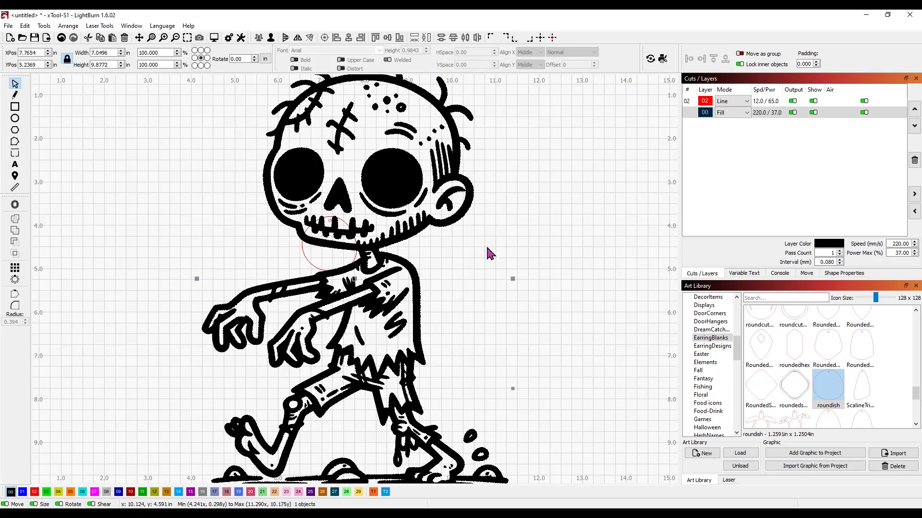
scroll(534, 227, "up", 1)
scroll(531, 228, "down", 2)
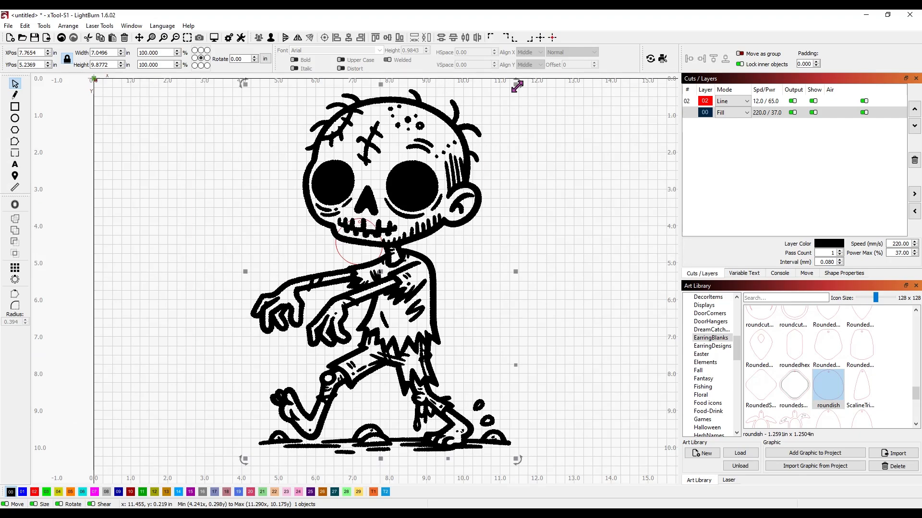
left_click_drag(516, 84, 300, 389)
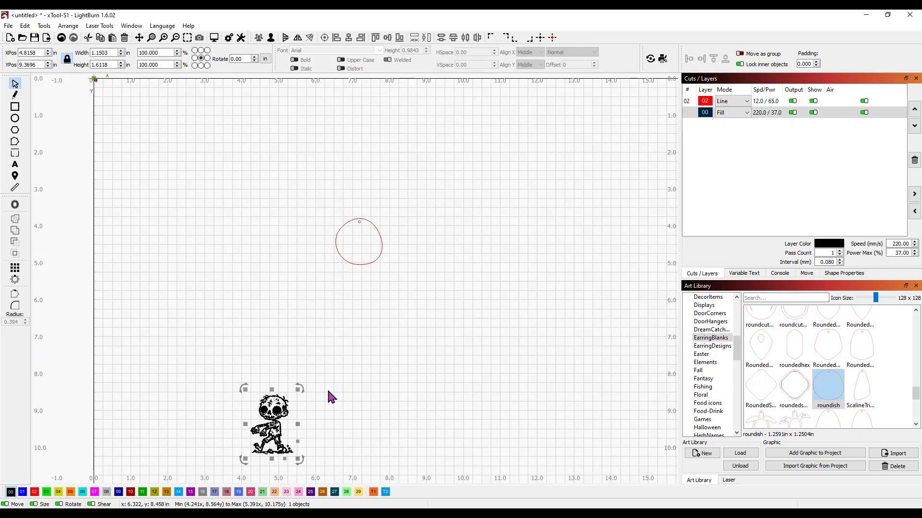
Step: Move the scaled-down zombie up beside the roundish earring blank, onto its right-hand side
left_click_drag(271, 423, 434, 219)
scroll(455, 267, "up", 3)
scroll(456, 271, "up", 5)
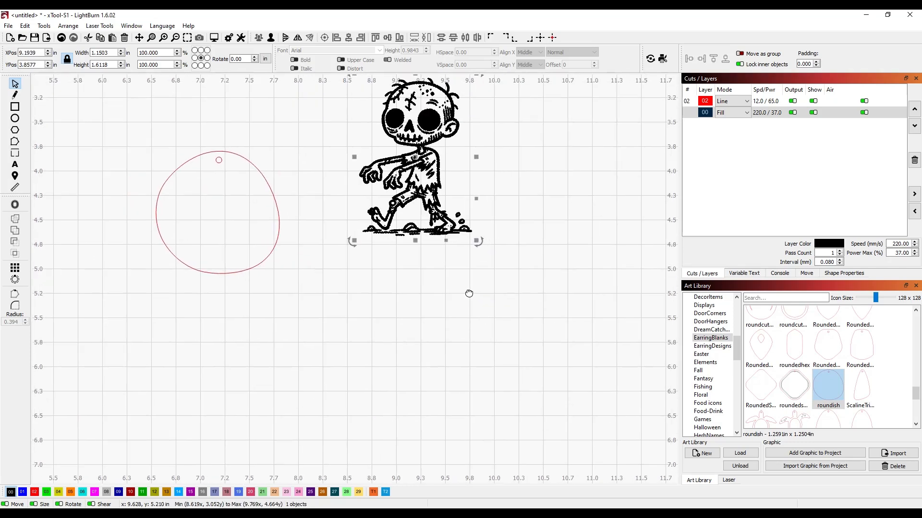
left_click_drag(528, 220, 524, 241)
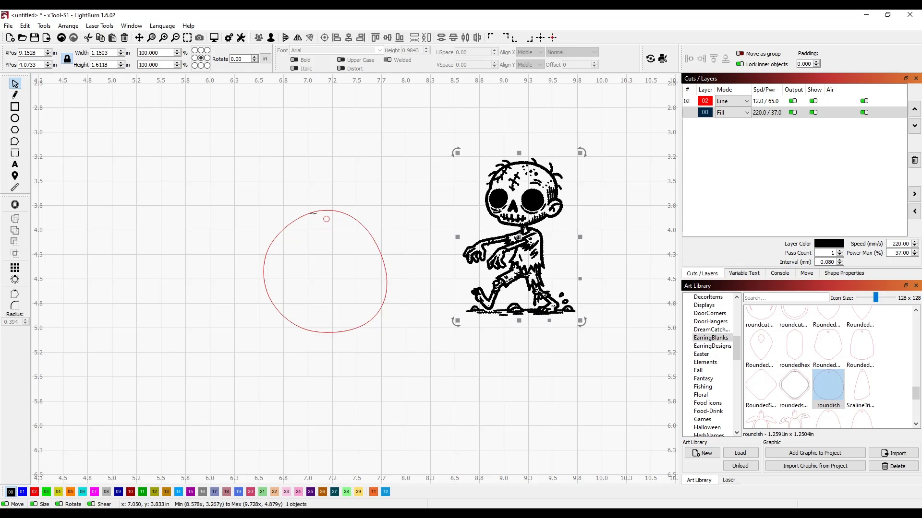
Step: Move the roundish earring blank to the zombie's upper left and shift the zombie slightly right, keeping them apart
left_click(326, 218)
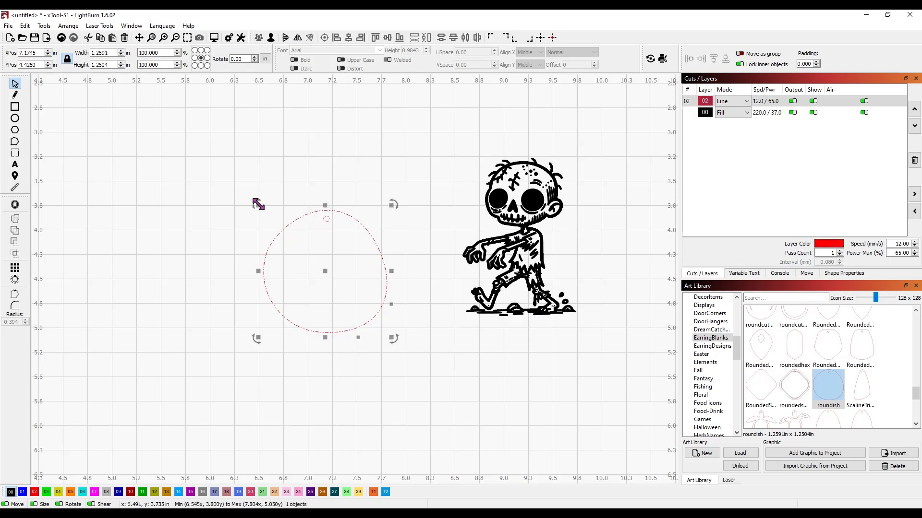
left_click_drag(328, 278, 404, 160)
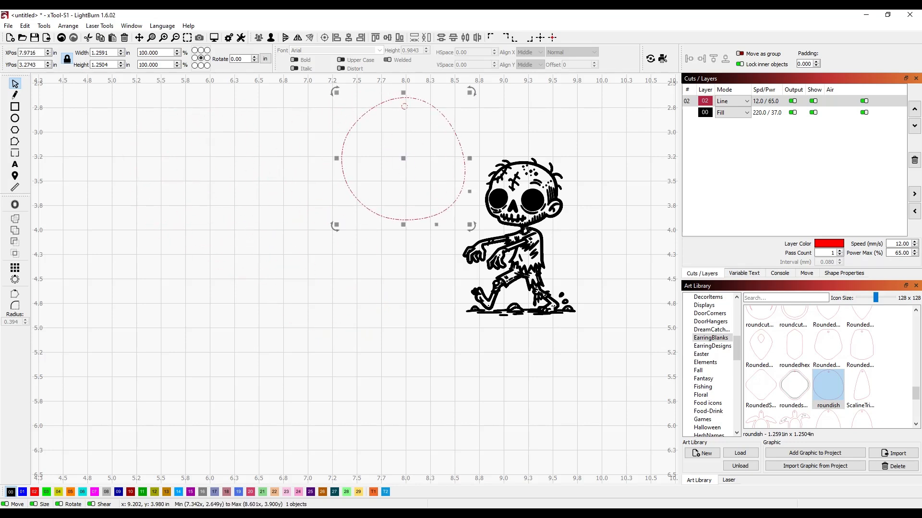
left_click_drag(532, 229, 562, 234)
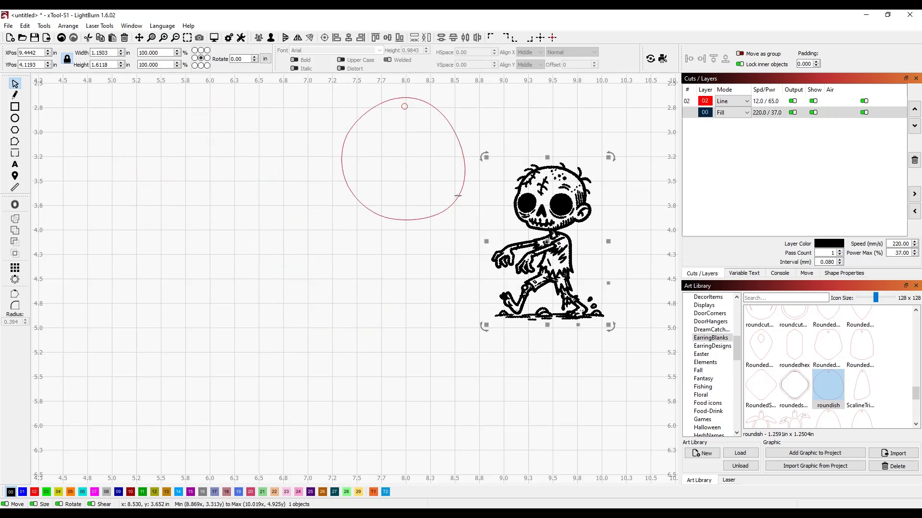
left_click_drag(457, 195, 469, 198)
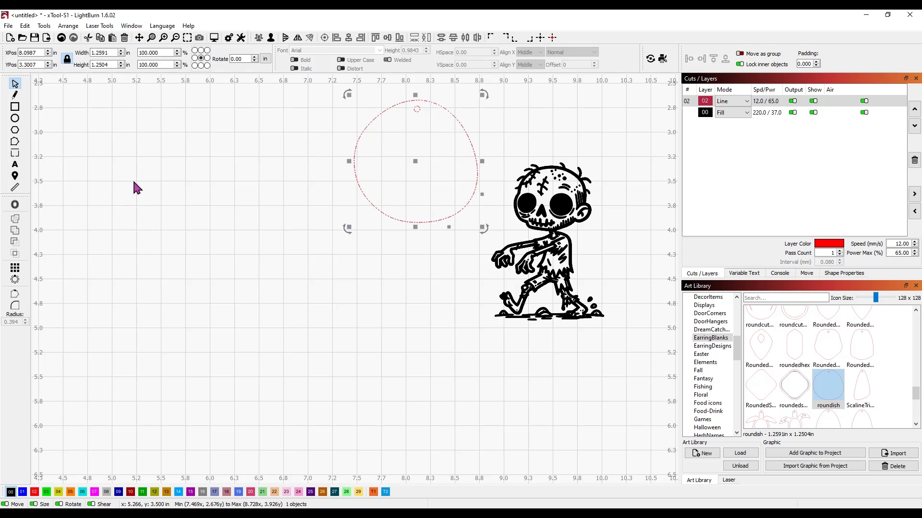
Step: Draw a circle about 1.29 in across below and left of the roundish blank, and check the blank's size for comparison
left_click(15, 119)
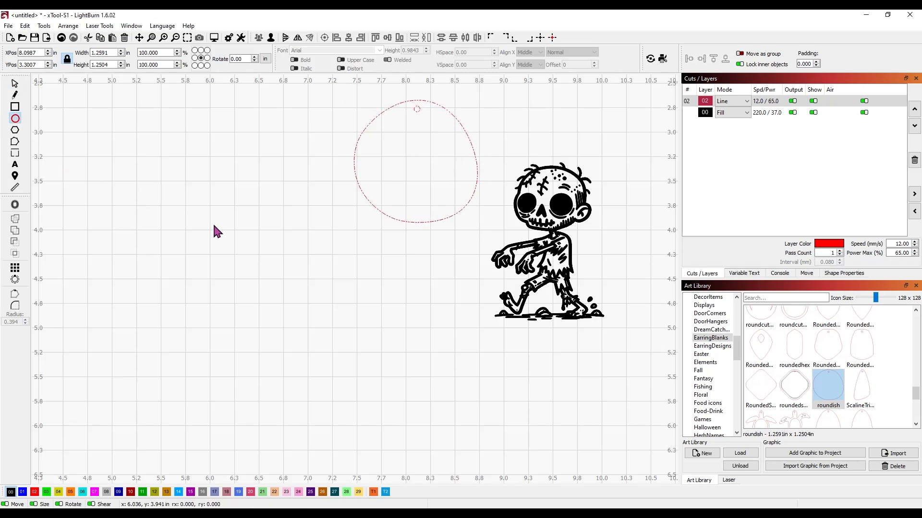
left_click_drag(246, 222, 362, 348)
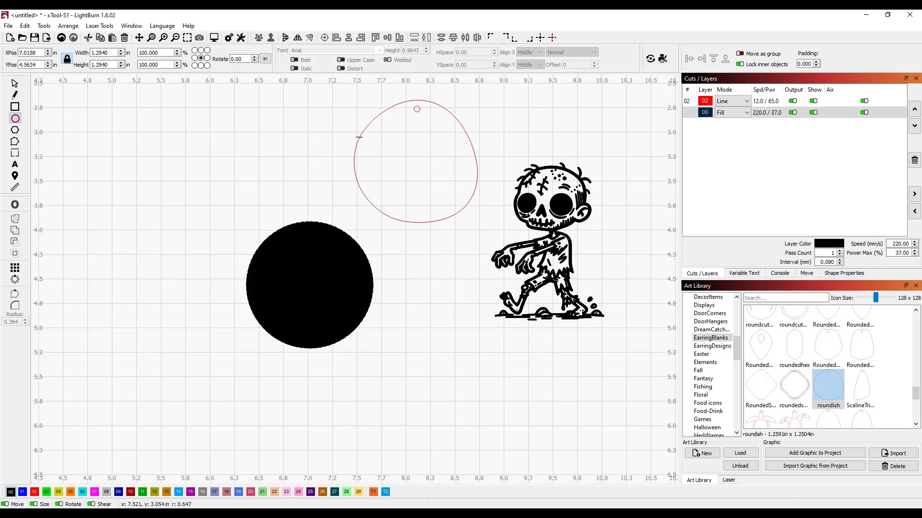
left_click(15, 84)
left_click(355, 146)
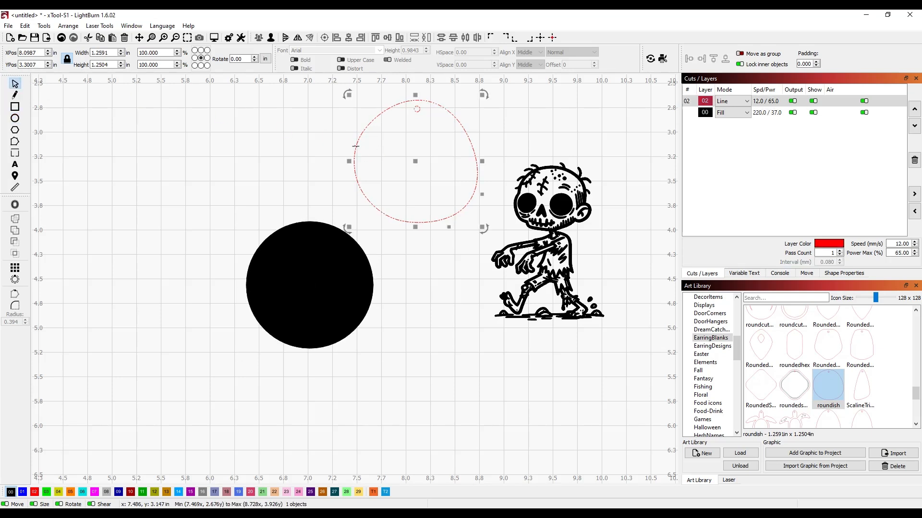
Step: Set the circle's diameter to 1.25 in and assign it to red layer 02
left_click(269, 301)
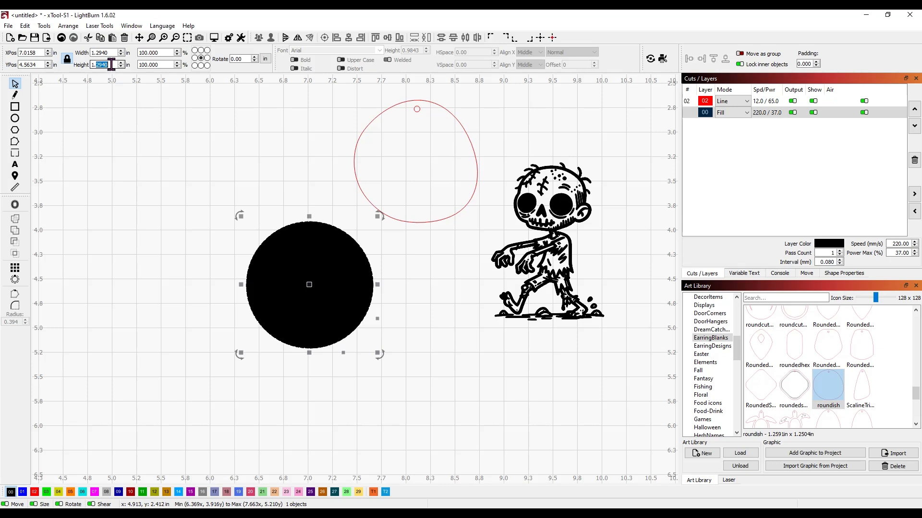
key("Return")
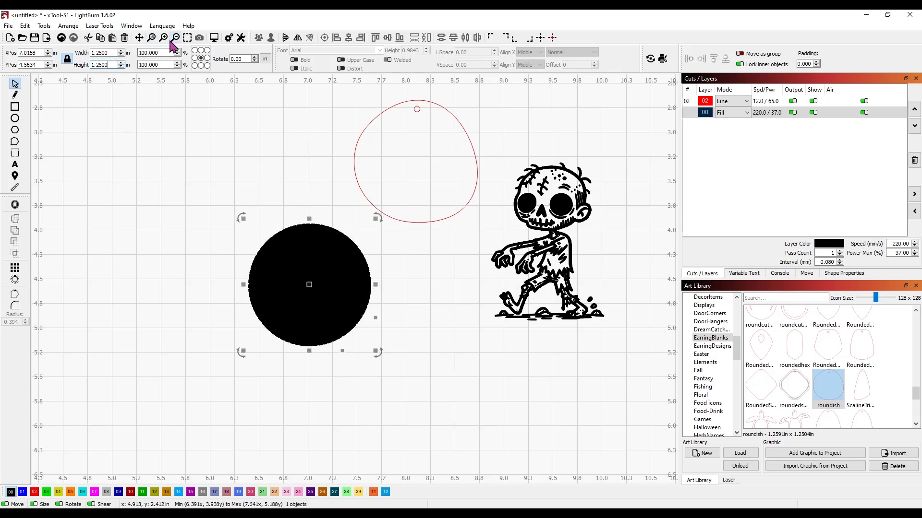
left_click(35, 492)
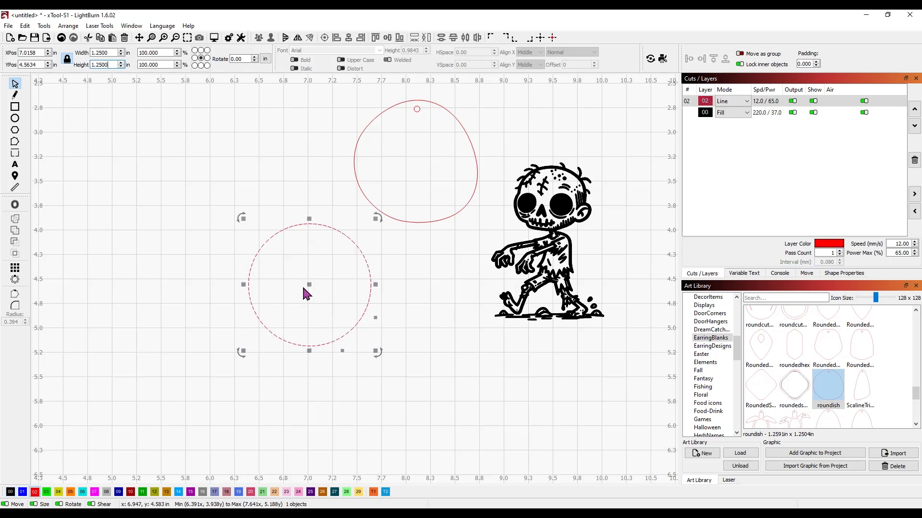
Step: Move the 1.25 in circle slightly up and to the left, and convert it to an editable path
left_click_drag(303, 288, 260, 266)
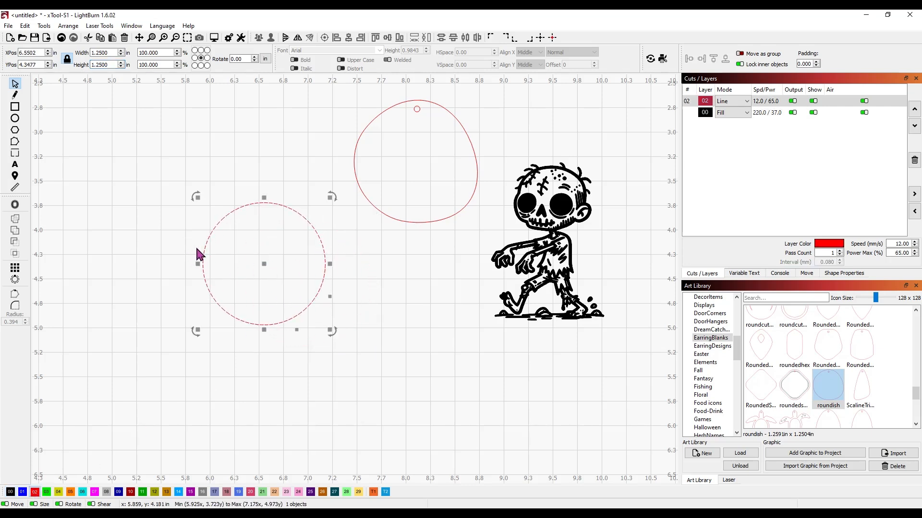
right_click(265, 263)
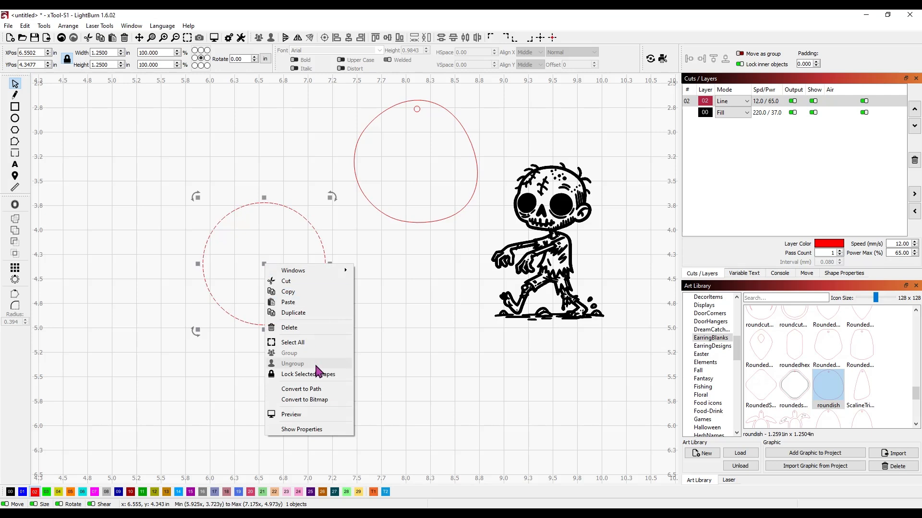
left_click(318, 390)
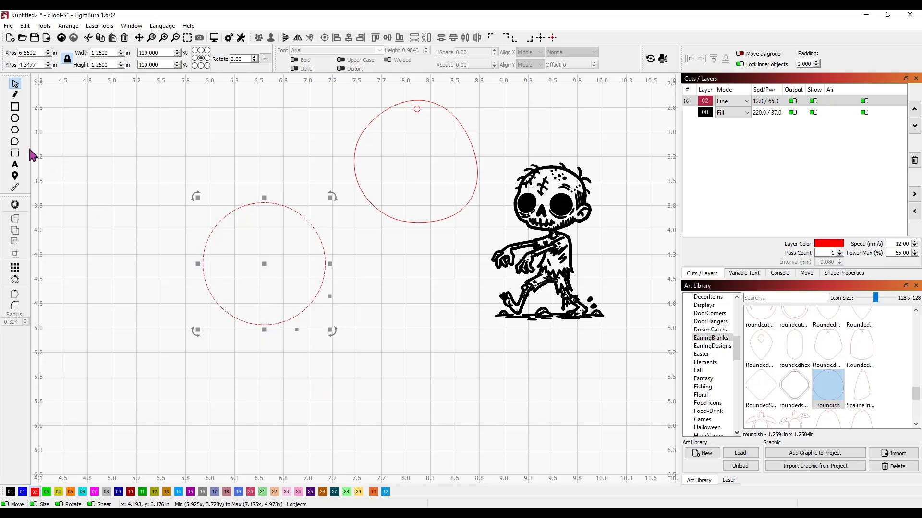
Step: Edit the circle's nodes, tilting the curve handles at all four points to form an irregular, rounded egg-like outline
left_click(15, 141)
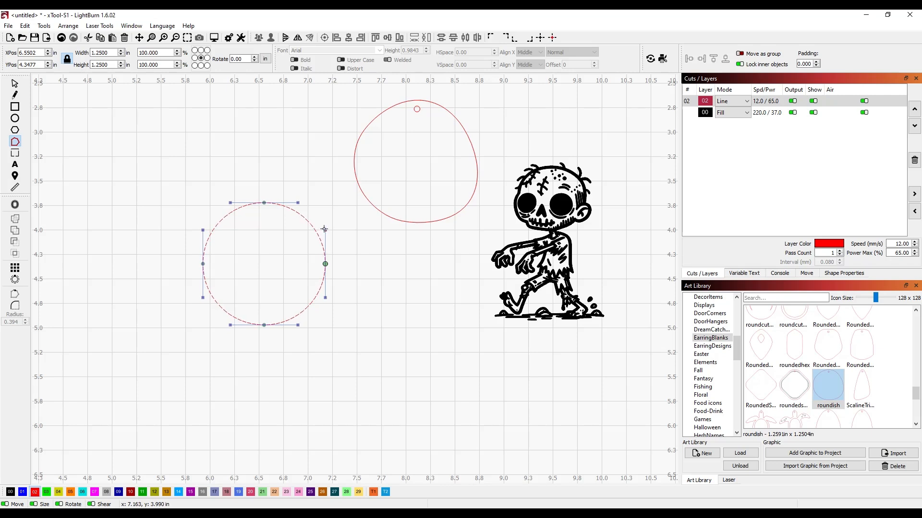
left_click_drag(325, 229, 317, 230)
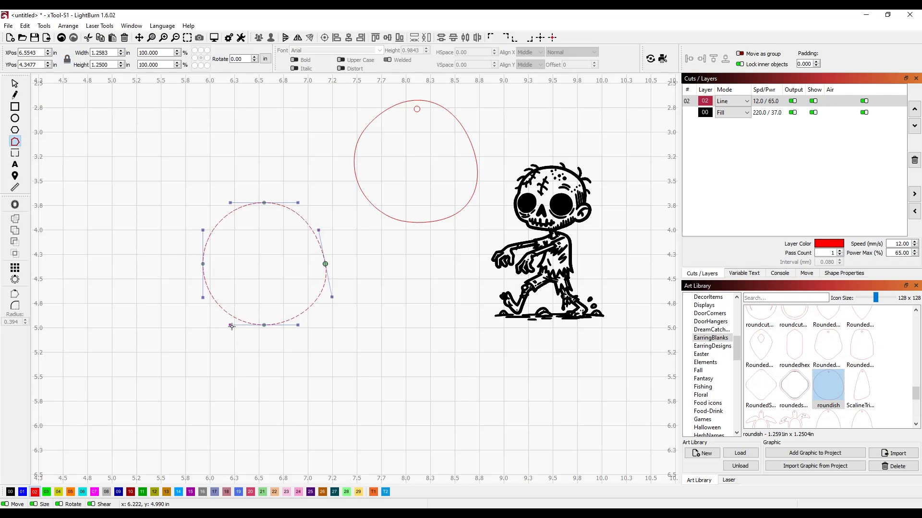
left_click_drag(232, 327, 227, 321)
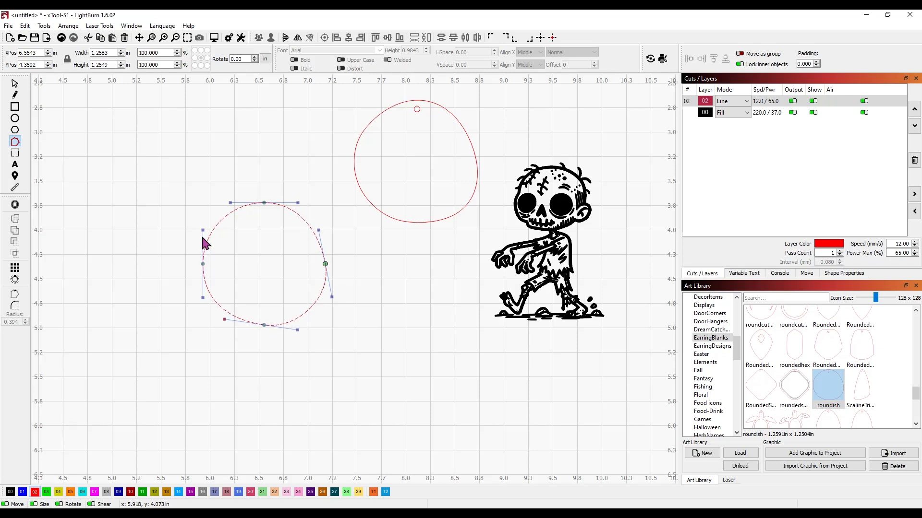
left_click_drag(203, 231, 210, 236)
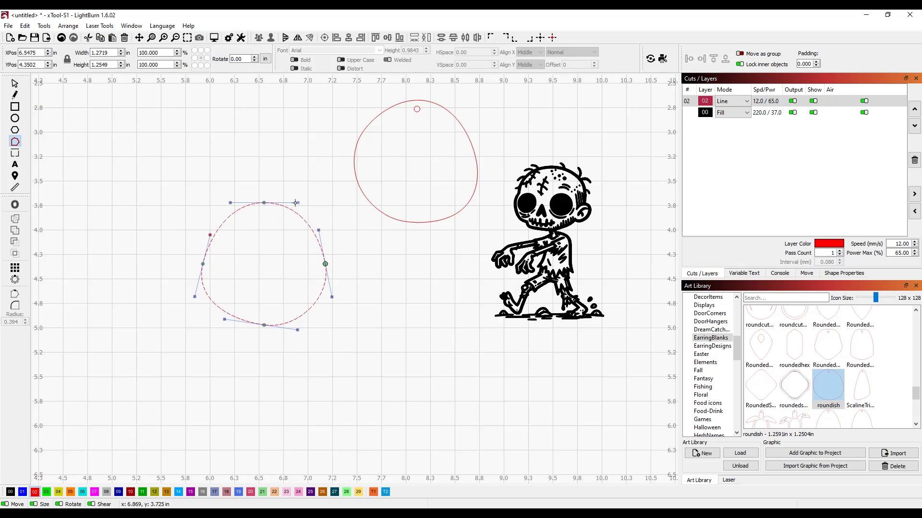
mouse_move(298, 207)
left_mouse_down()
mouse_move(292, 215)
mouse_move(301, 207)
left_mouse_up()
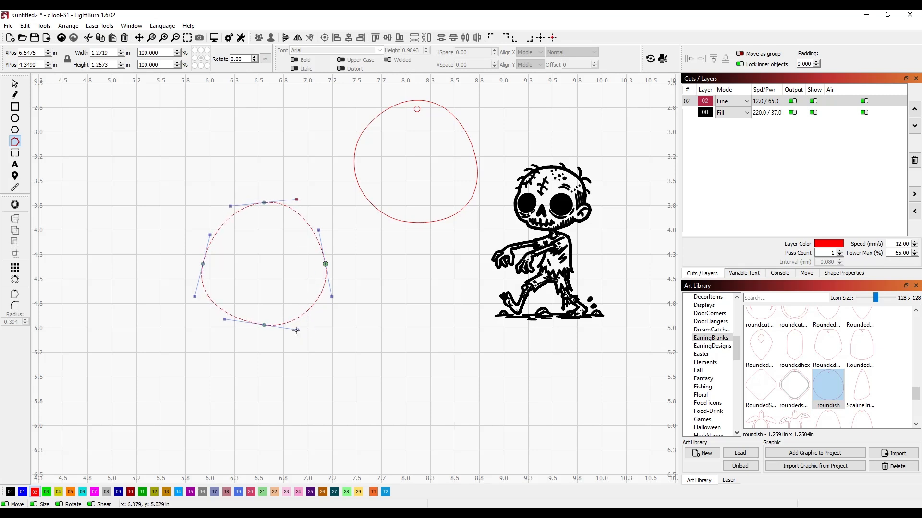
left_click_drag(296, 330, 291, 330)
left_click_drag(330, 295, 335, 298)
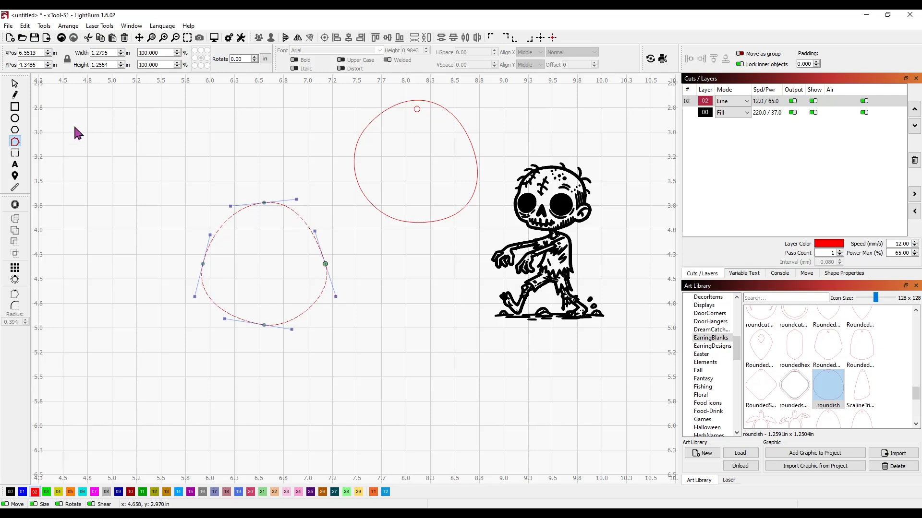
left_click(15, 84)
left_click(360, 324)
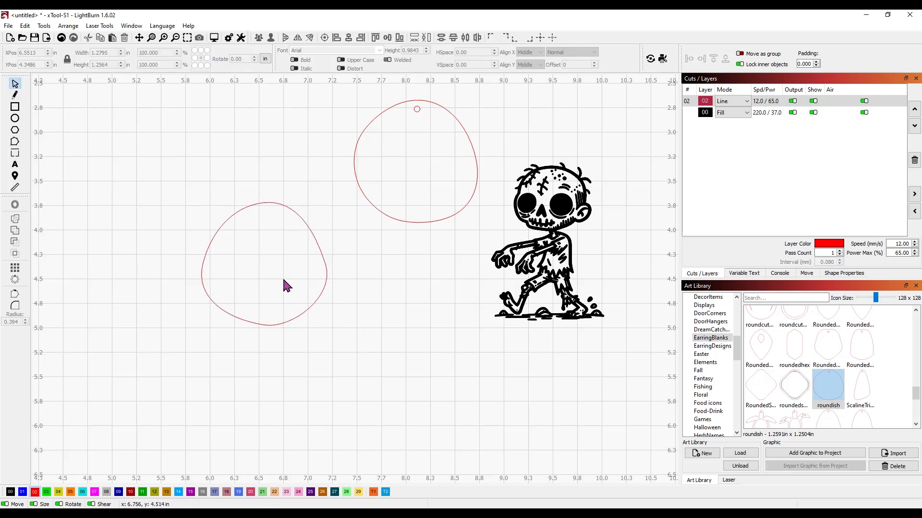
Step: Move the irregular outline slightly left and refine its curve by adjusting the bottom and left node handles
left_click_drag(323, 294, 295, 291)
left_click(16, 143)
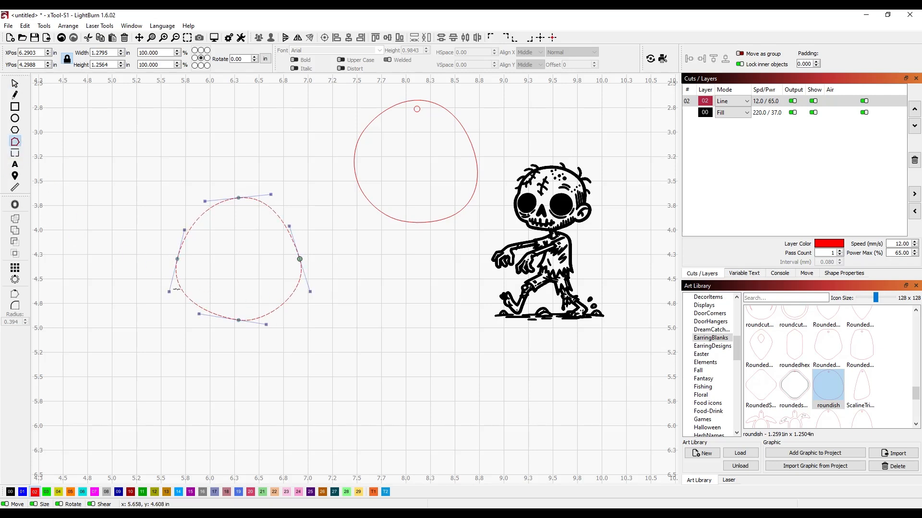
left_click_drag(198, 312, 200, 322)
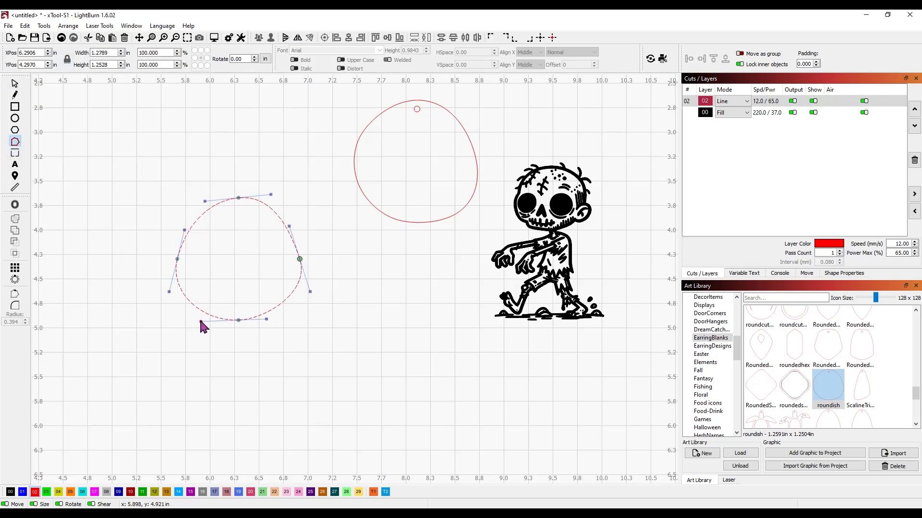
left_click_drag(179, 225, 186, 230)
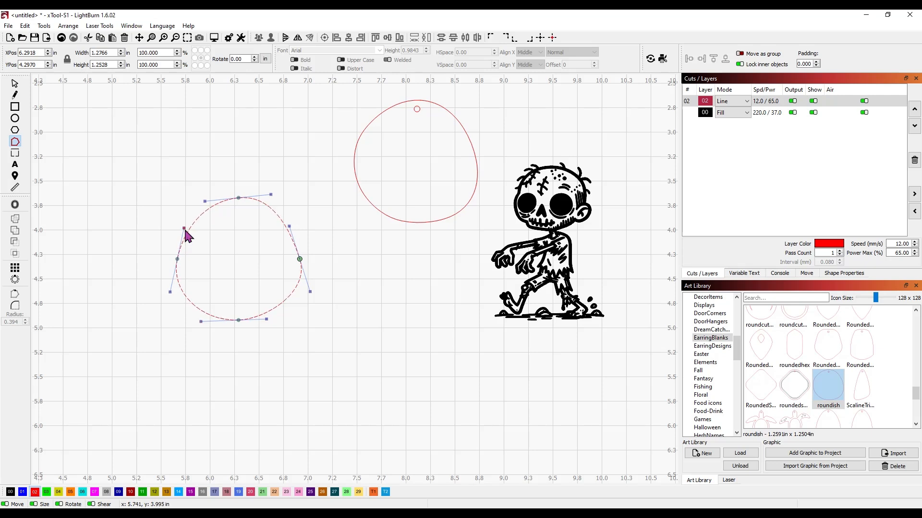
left_click(15, 83)
left_click(232, 345)
Step: Delete the roundish library earring blank, keeping the hand-shaped outline
left_click(235, 320)
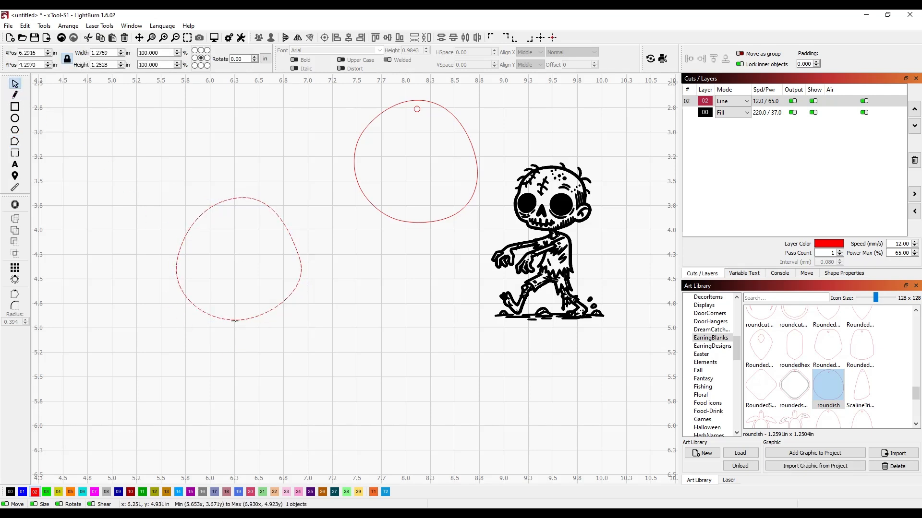
left_click(426, 222)
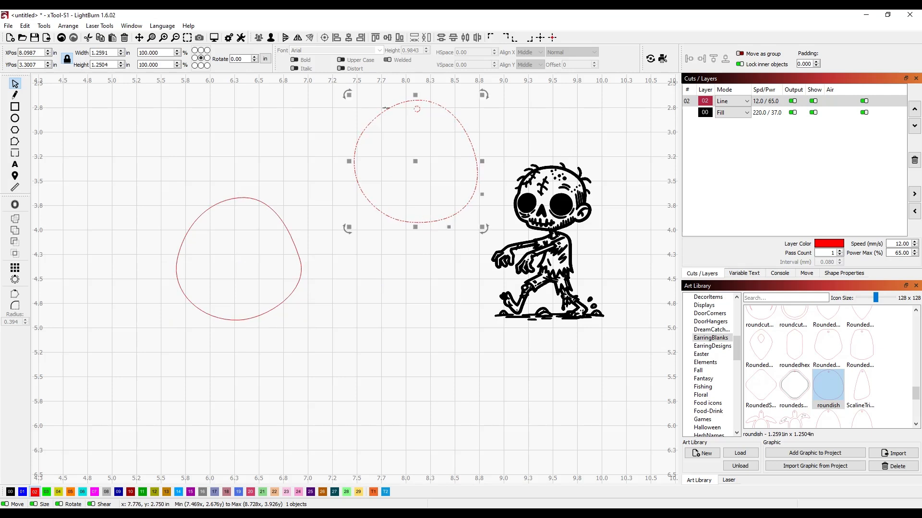
key("Delete")
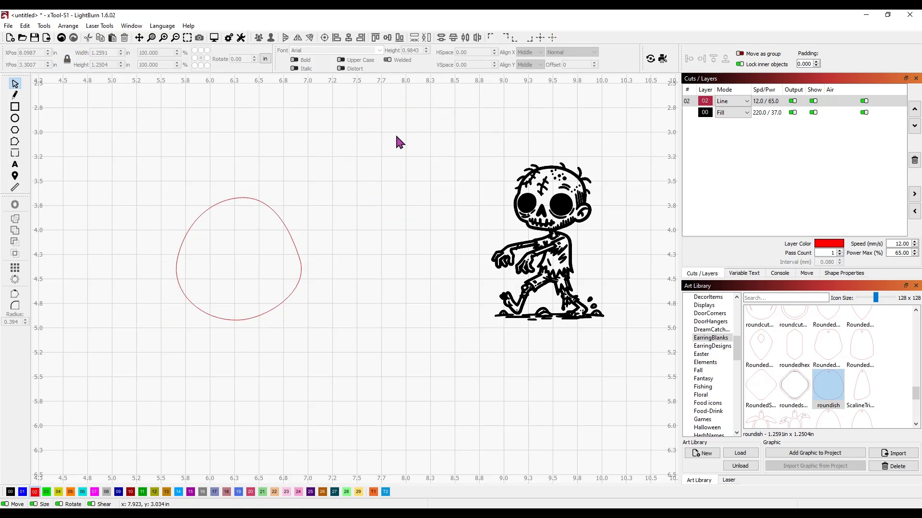
Step: Draw a small circle between the outline and the zombie, set its diameter to 0.06 in, and shift it slightly down
left_click(14, 118)
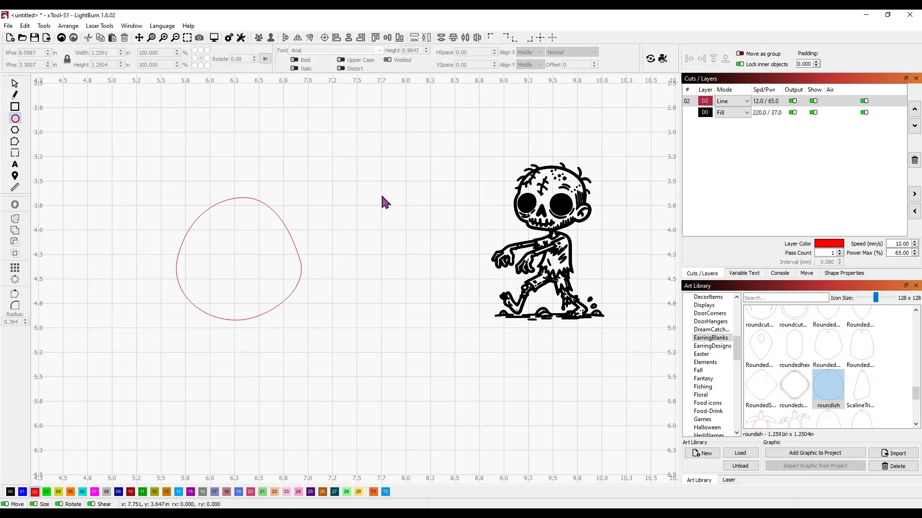
left_click(350, 181)
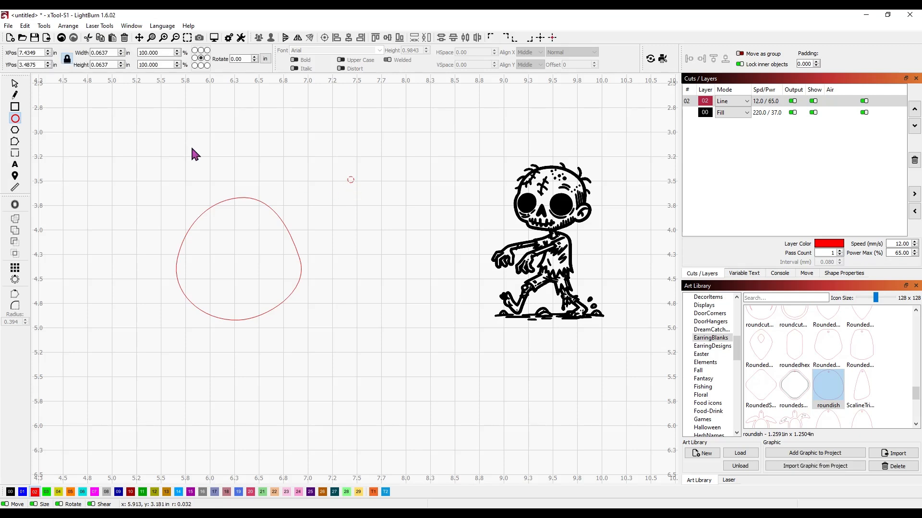
left_click(14, 85)
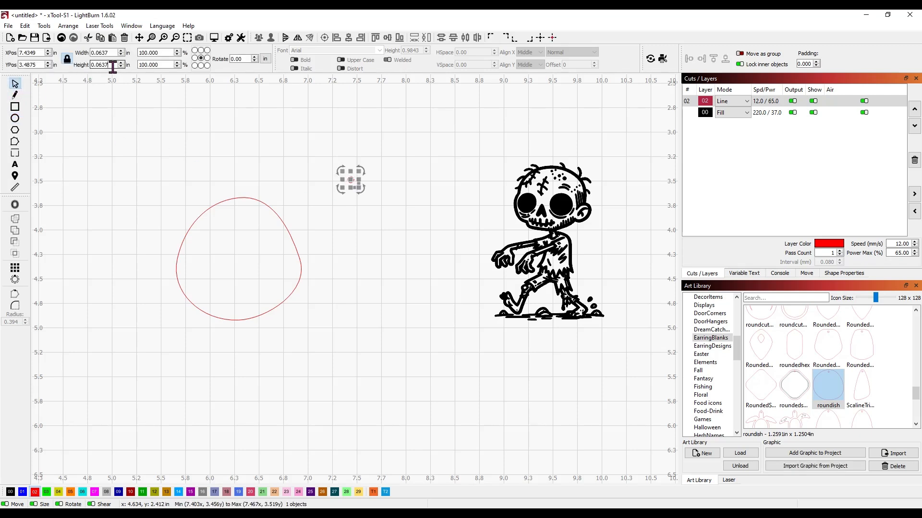
type("0")
key("Return")
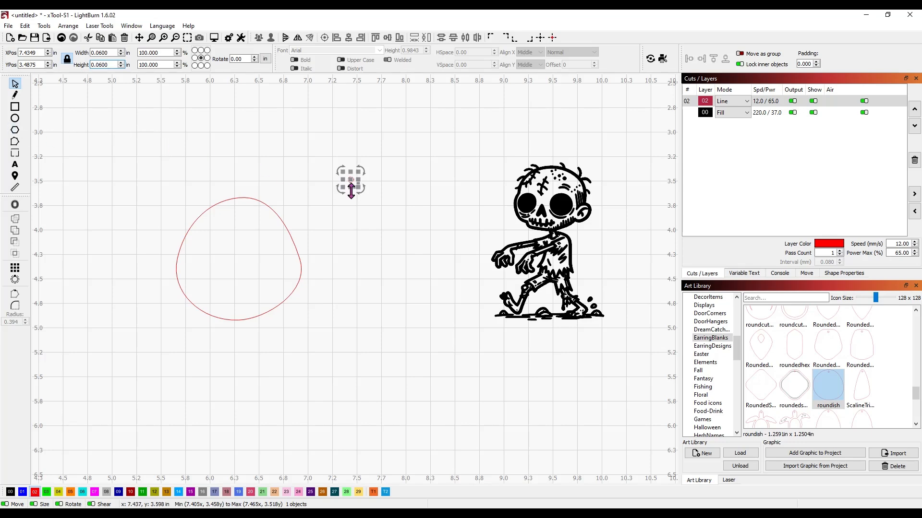
left_click_drag(356, 185, 350, 220)
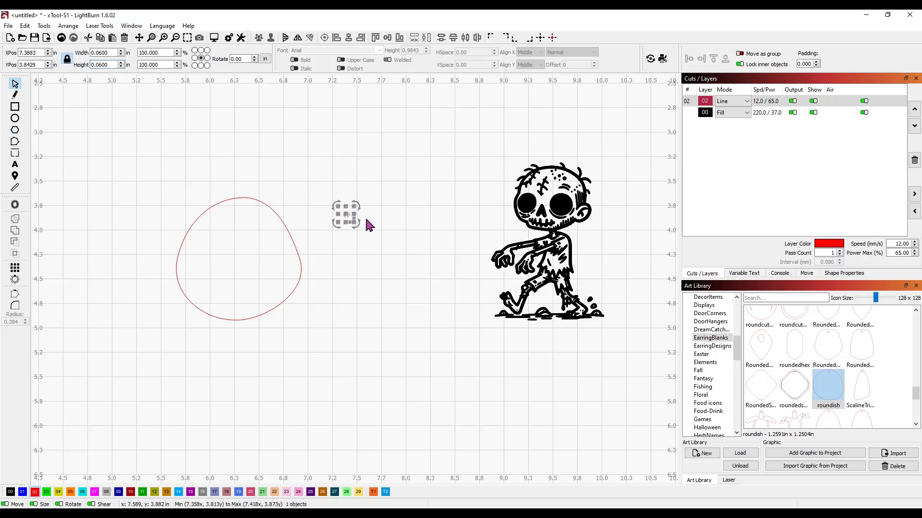
Step: Check the small hole circle's diameter in millimetres, then return the units to inches
scroll(365, 215, "up", 3)
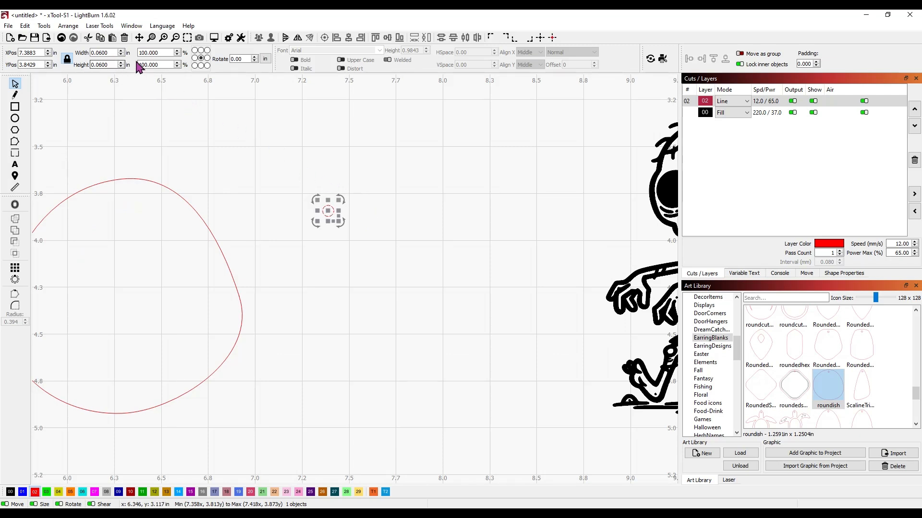
left_click(265, 59)
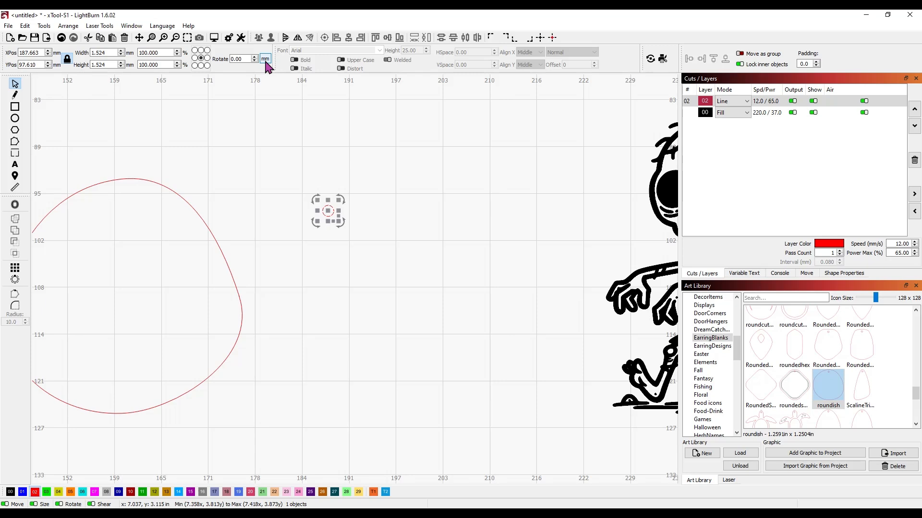
left_click(265, 59)
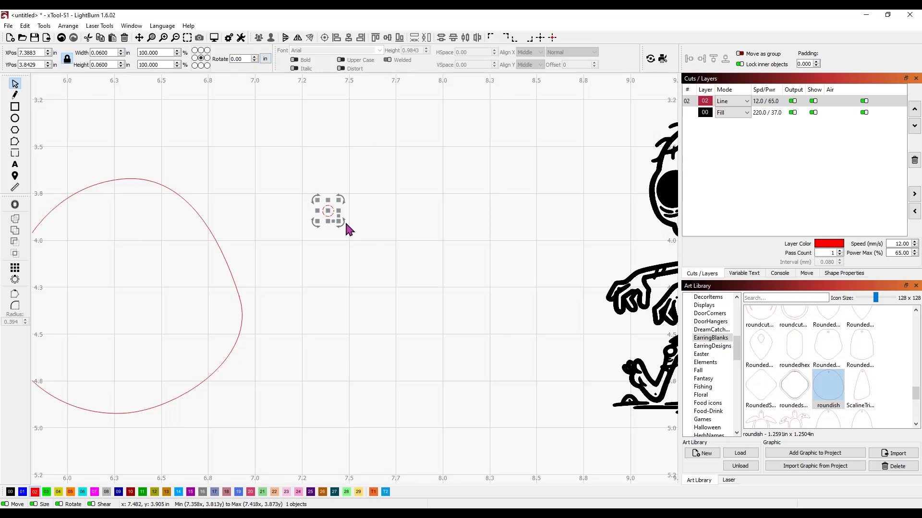
Step: Stack two 0.06 in circles vertically edge to edge and place the pair just inside the outline's top edge
left_click_drag(328, 212, 358, 224)
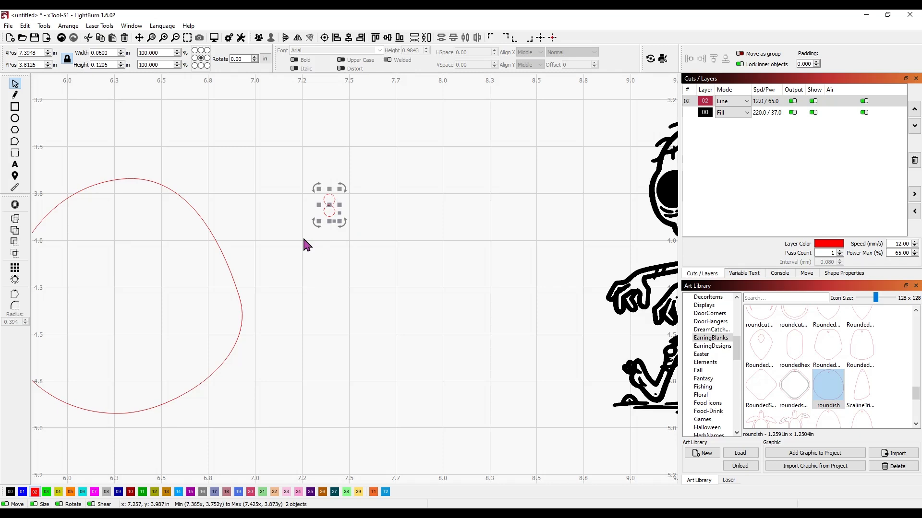
left_click_drag(269, 286, 467, 287)
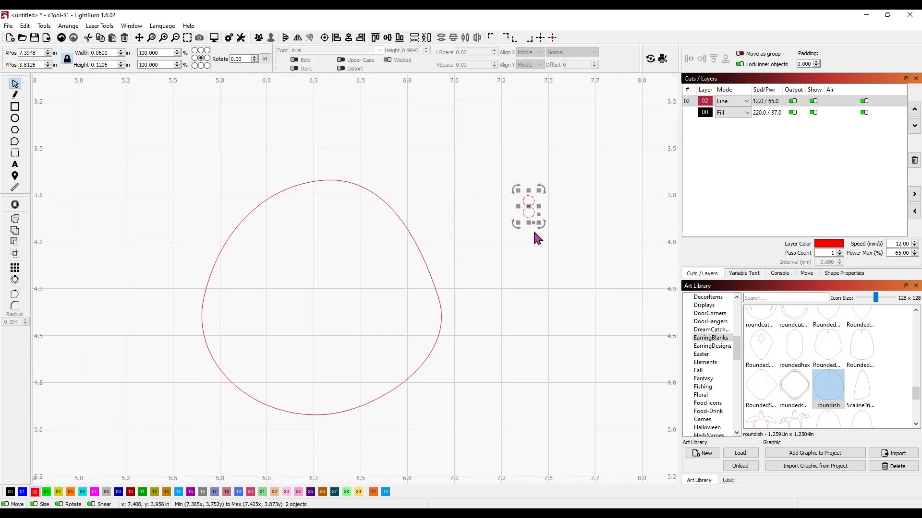
left_click_drag(528, 195, 325, 180)
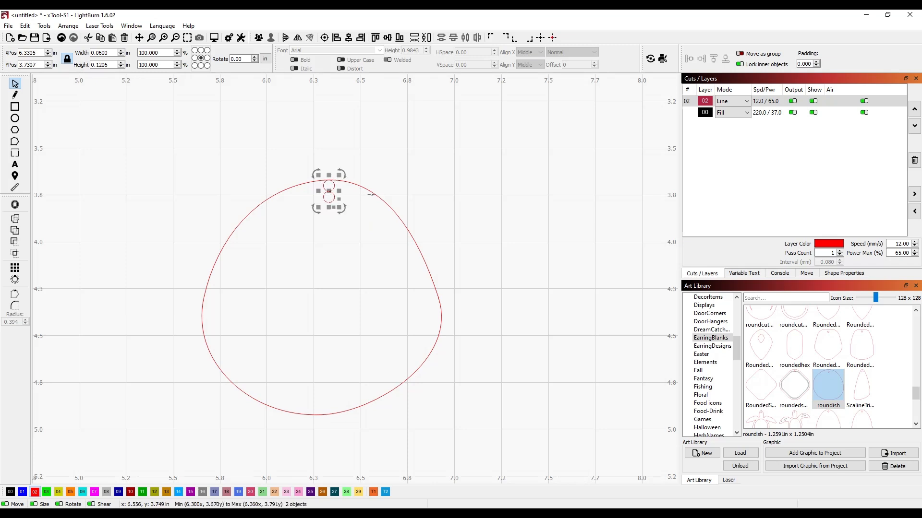
Step: Centre both small circles horizontally on the outline and delete the upper one, leaving the lower circle as the hole
left_click(375, 194, "shift")
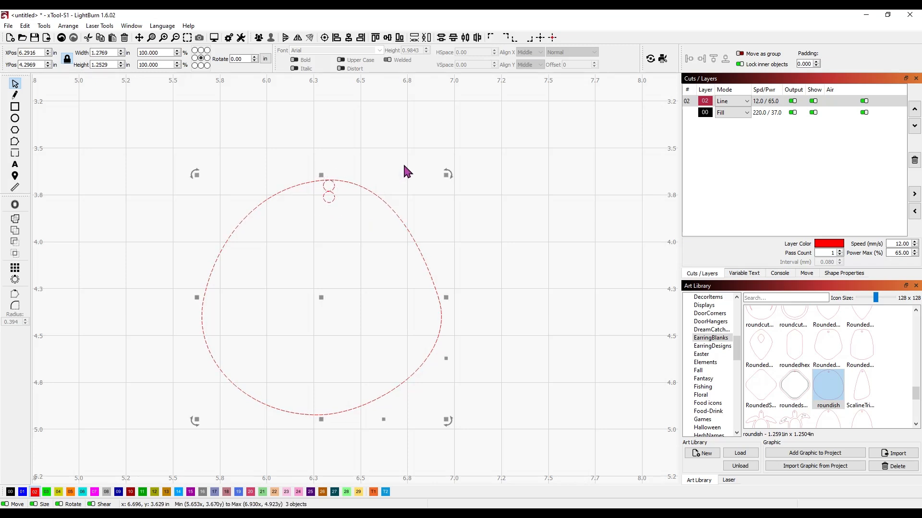
left_click(349, 39)
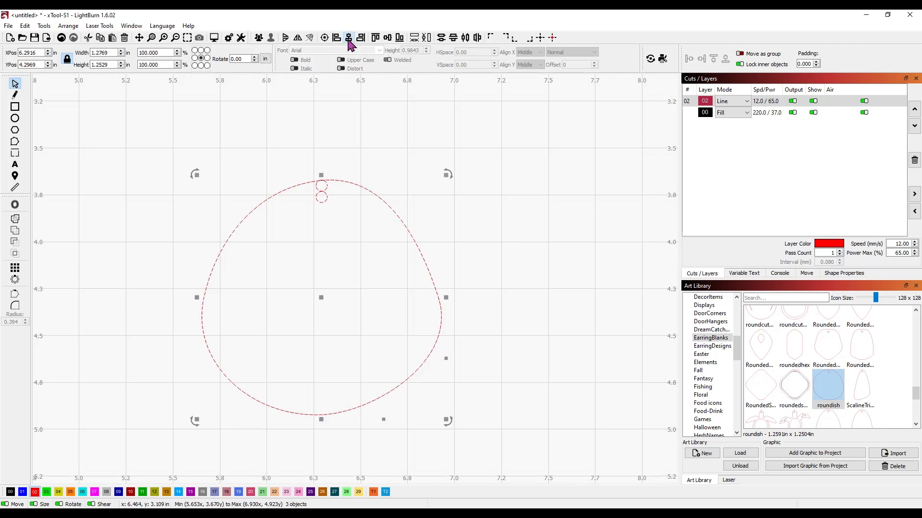
left_click(458, 212)
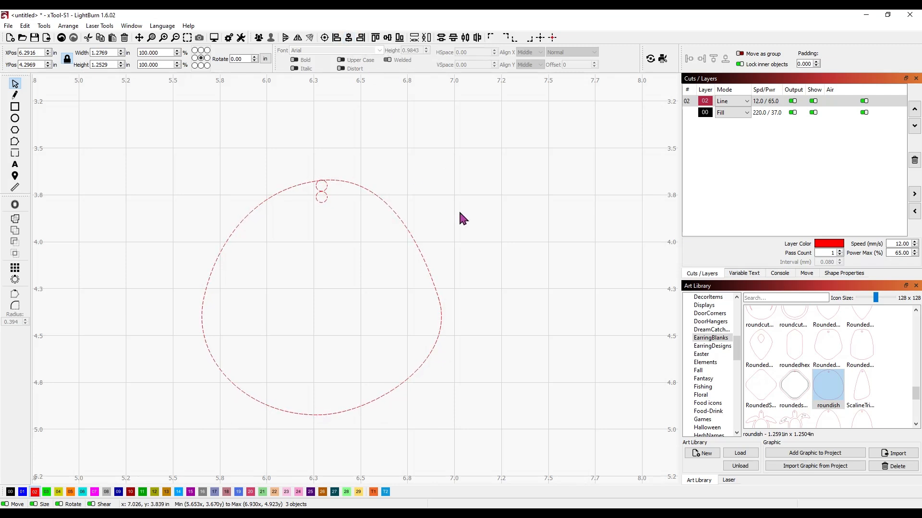
left_click(326, 184)
key("Delete")
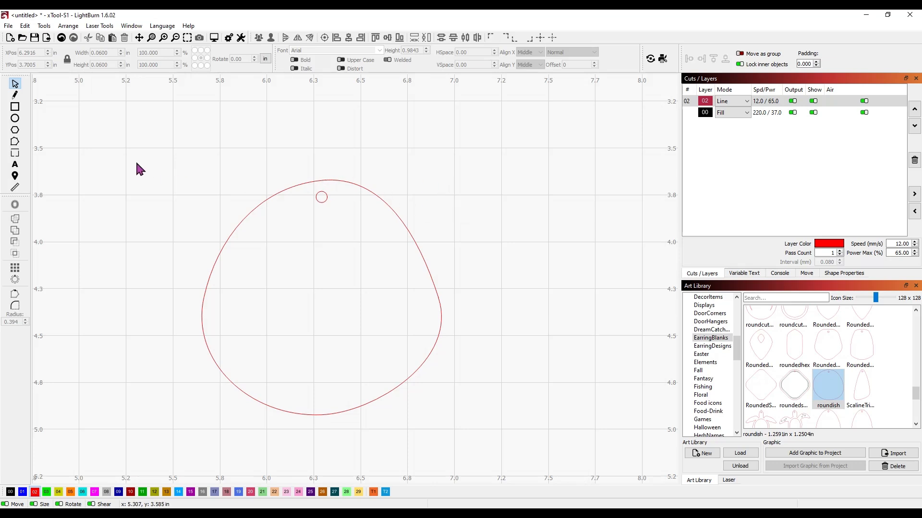
Step: Group the irregular outline and its hole into a single earring blank
left_click_drag(144, 144, 498, 417)
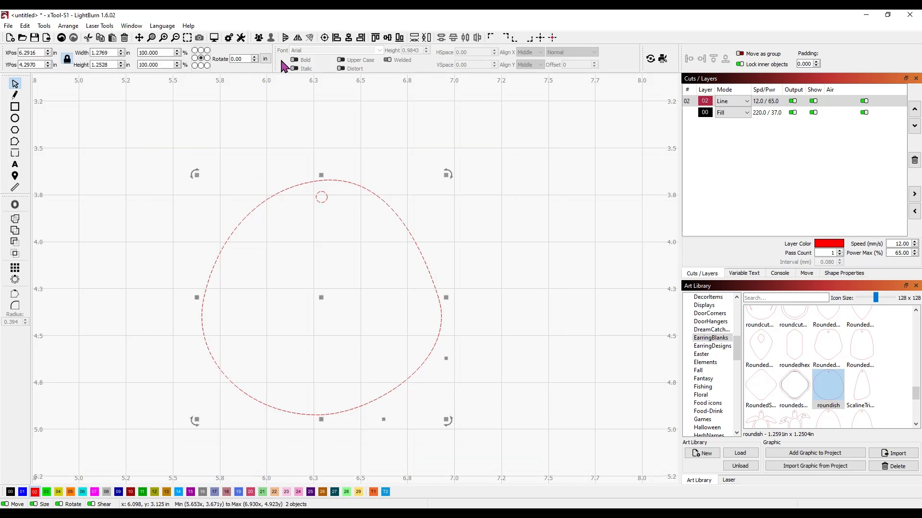
left_click(258, 38)
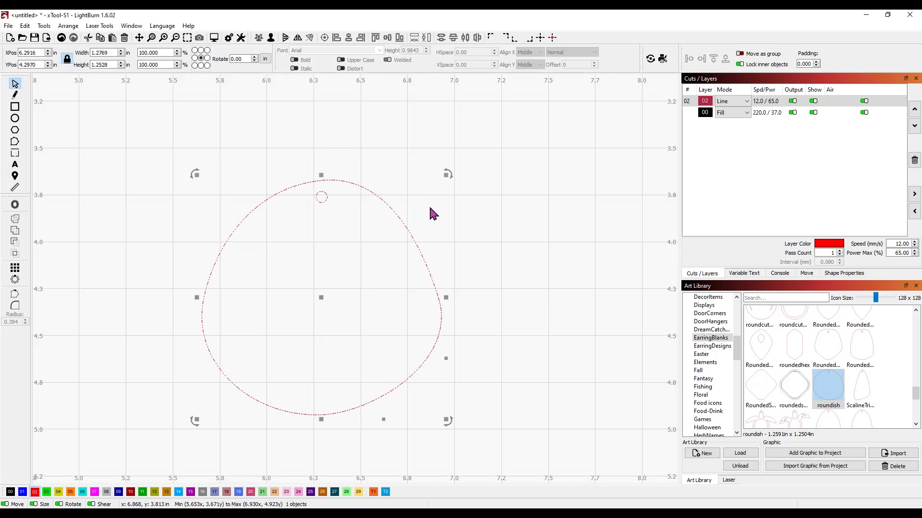
scroll(496, 233, "down", 2)
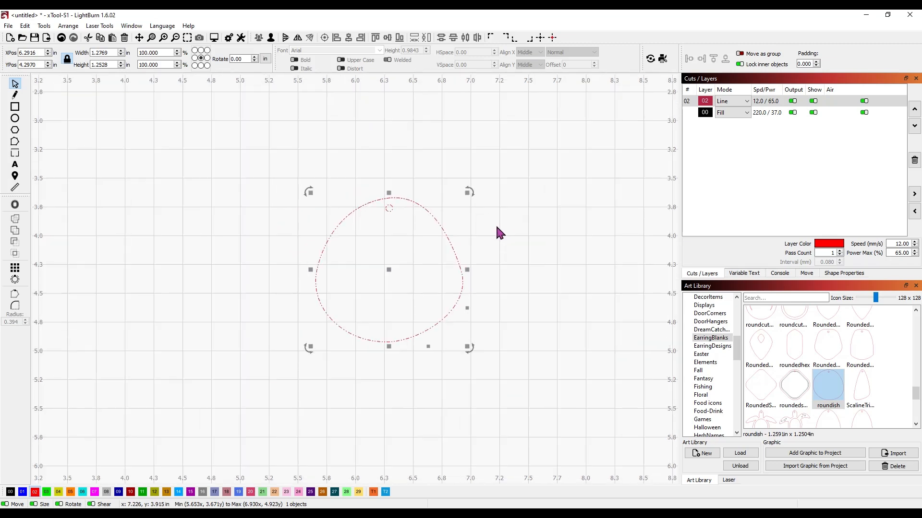
left_click(523, 243)
scroll(505, 249, "up", 1)
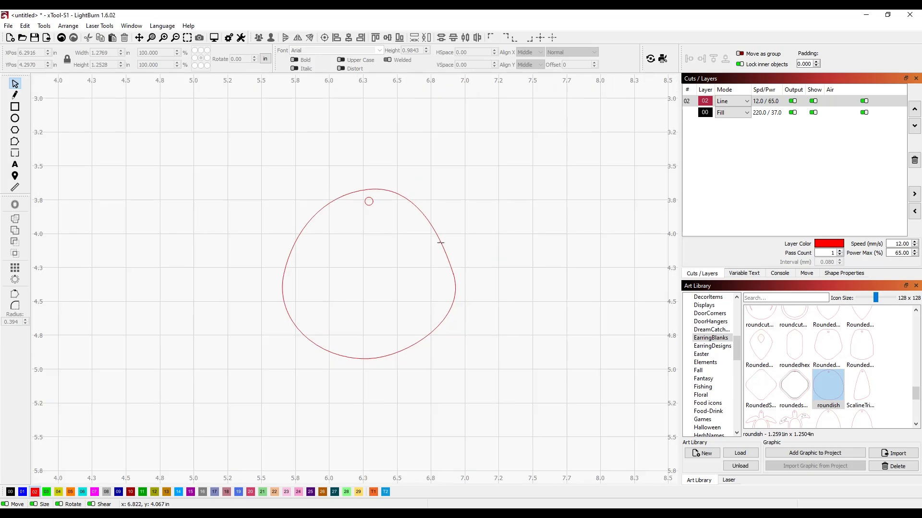
Step: Reposition the earring blank in open workspace and place the zombie artwork on top of it
left_click_drag(439, 242, 409, 200)
scroll(511, 251, "down", 2)
scroll(511, 251, "down", 1)
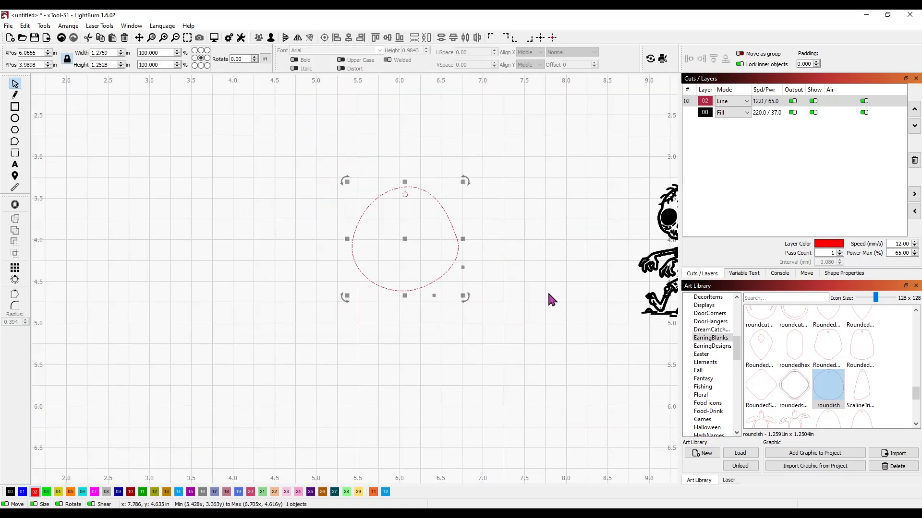
left_click_drag(465, 302, 328, 292)
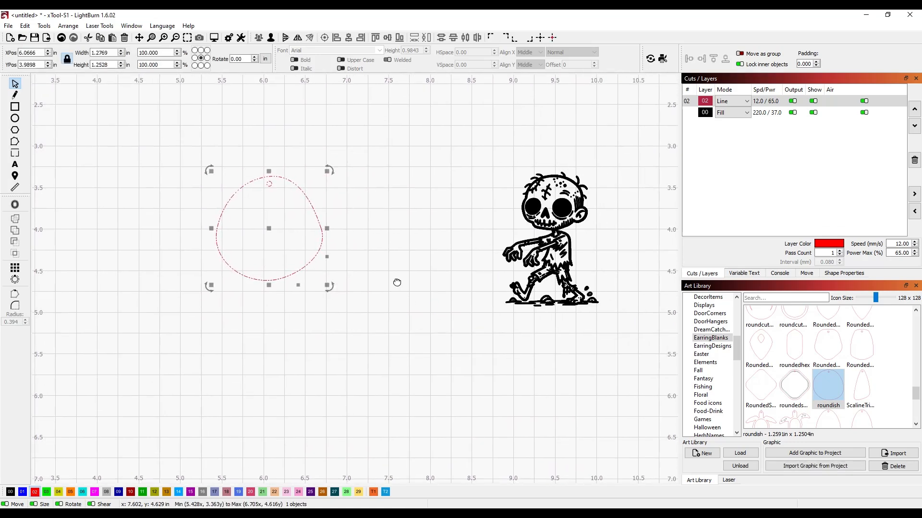
left_click_drag(397, 283, 431, 267)
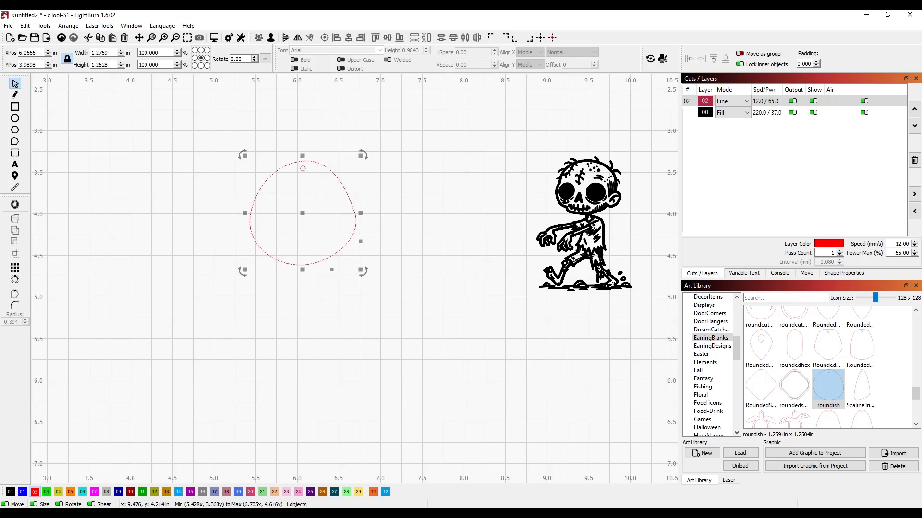
left_click_drag(586, 232, 529, 246)
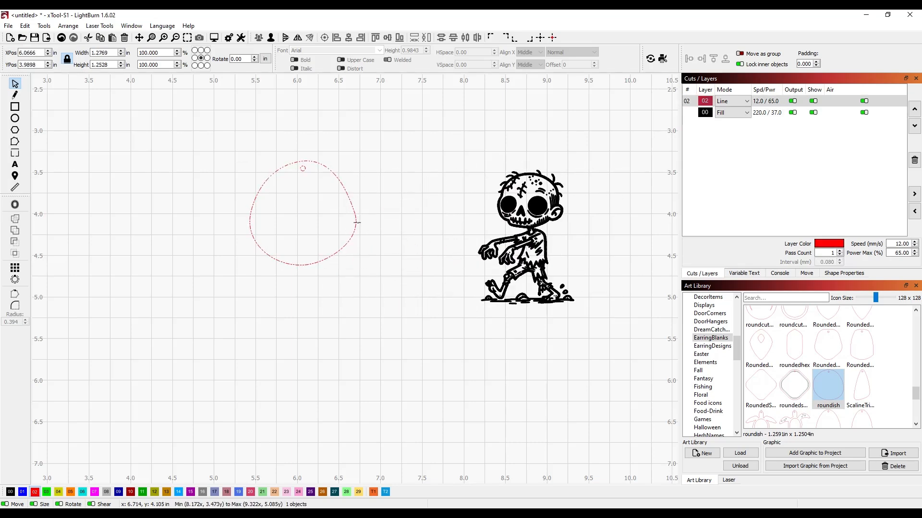
left_click_drag(356, 223, 374, 224)
left_click_drag(541, 236, 338, 246)
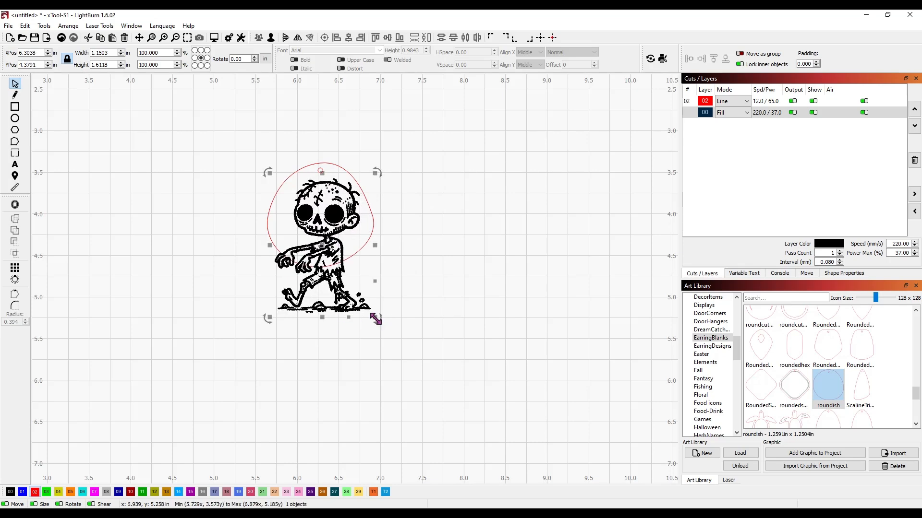
Step: Scale the zombie proportionally to about 0.95 by 1.34 in and position its head just below the hole, feet extending past the blank
left_click_drag(375, 319, 357, 291)
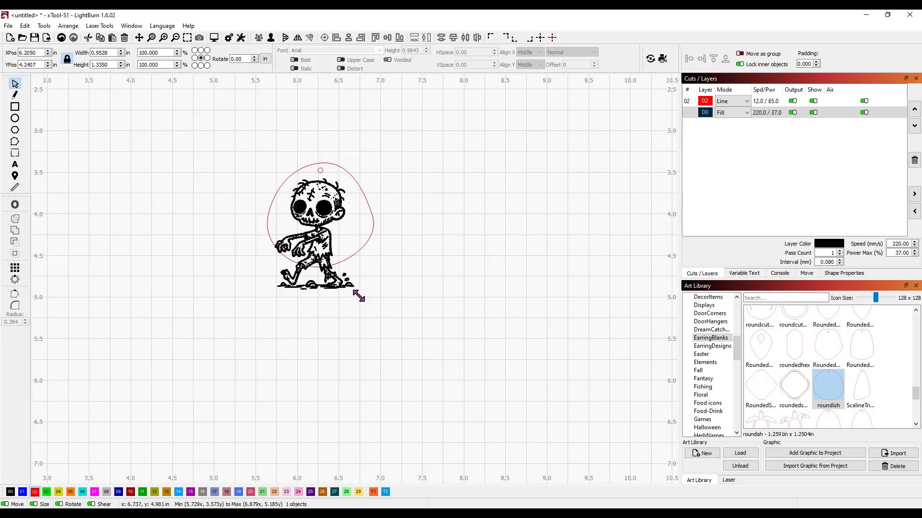
left_click_drag(323, 257, 330, 256)
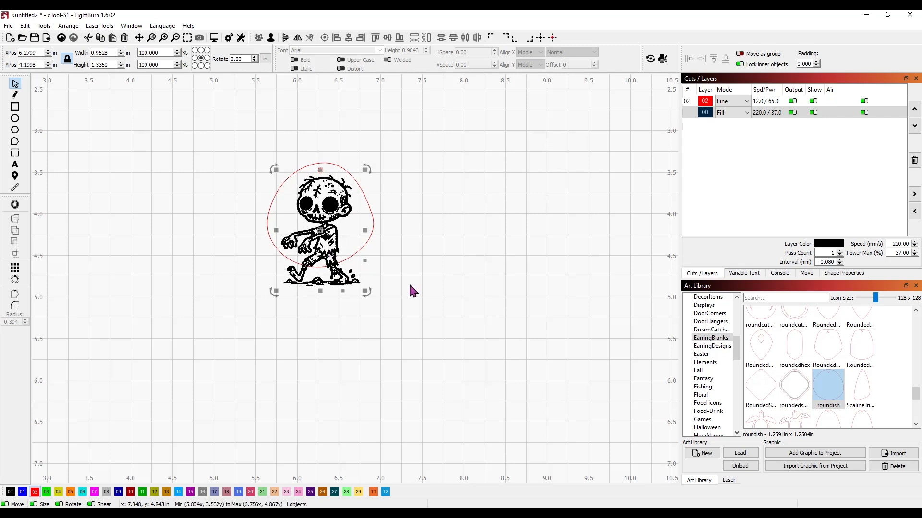
left_click(408, 282)
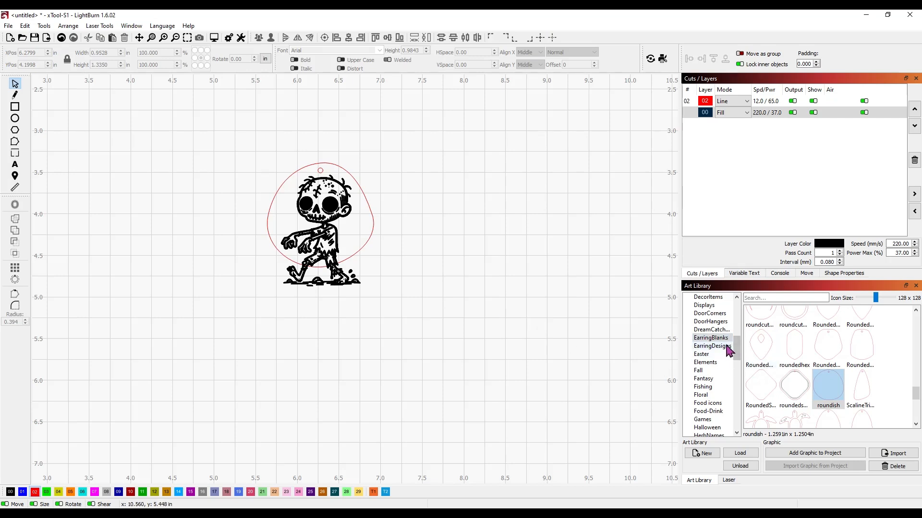
Step: Add the bat1 graphic from the art library's Halloween category to the empty workspace beside the earring
left_click_drag(734, 349, 739, 369)
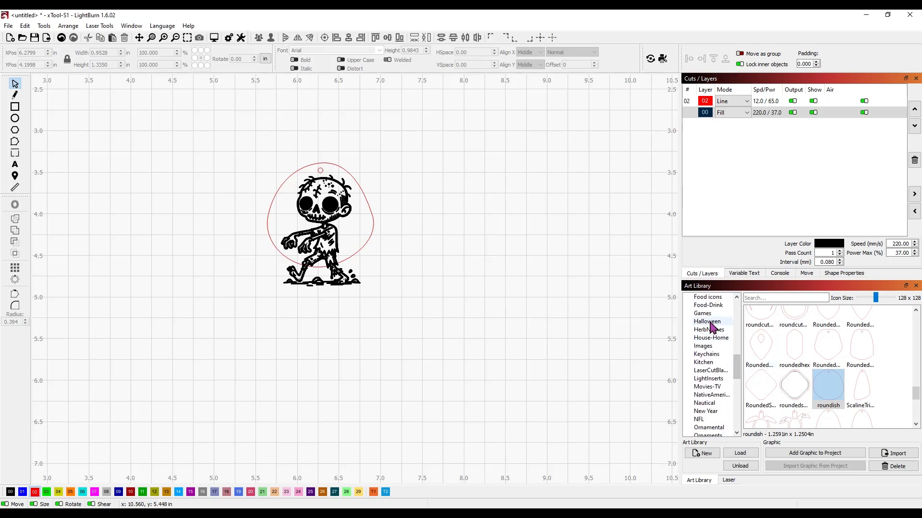
left_click(708, 322)
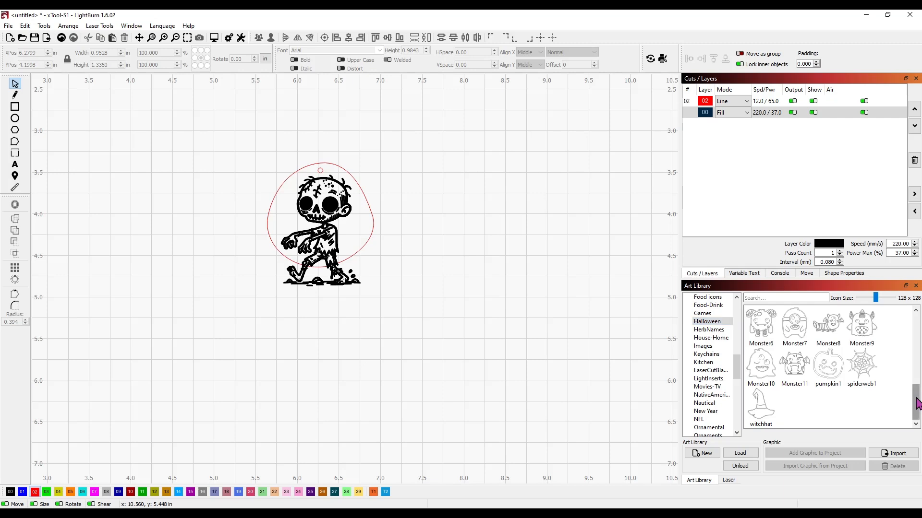
left_click_drag(916, 403, 905, 325)
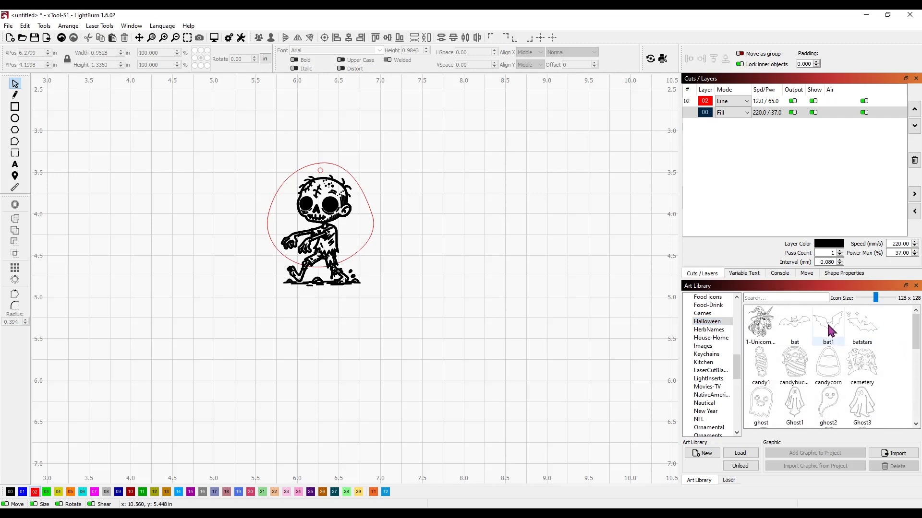
mouse_move(828, 326)
mouse_move(856, 324)
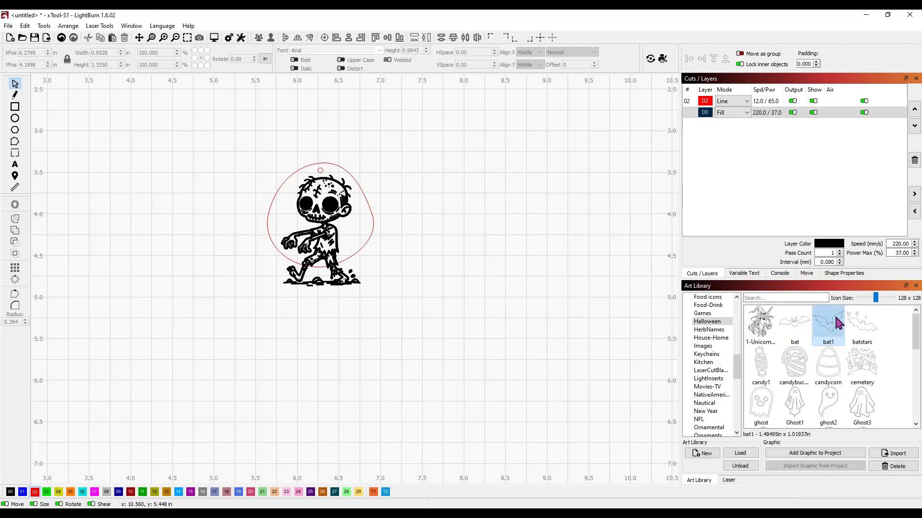
left_click_drag(828, 322, 562, 284)
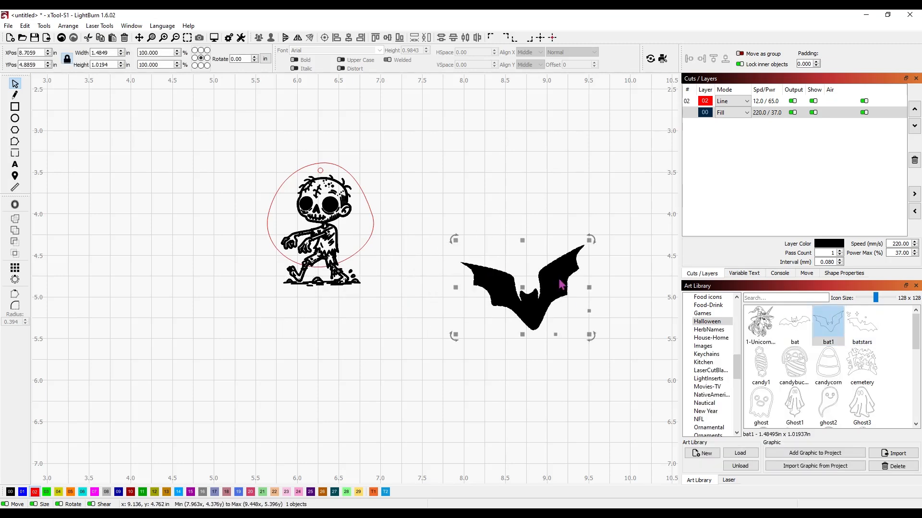
Step: Shrink the bat and place a small bat on each side of the zombie within the blank, the left one about 0.26 in wide
left_click_drag(588, 335, 287, 225)
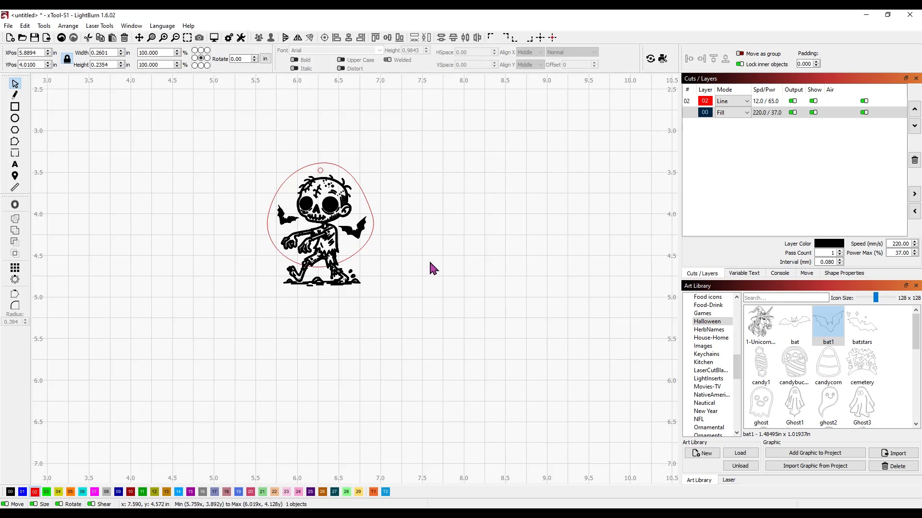
left_click(439, 268)
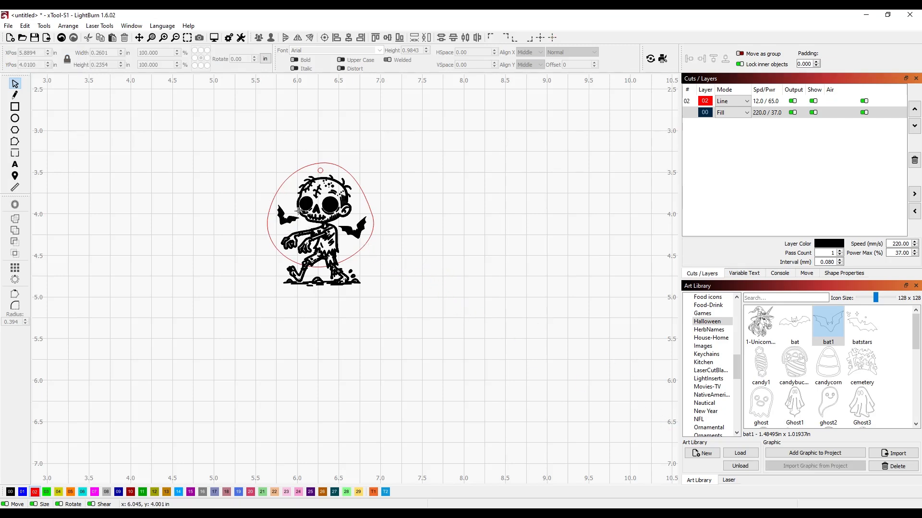
Step: Group the zombie with both bats and nudge the group into position below the blank's hole
left_click(287, 218)
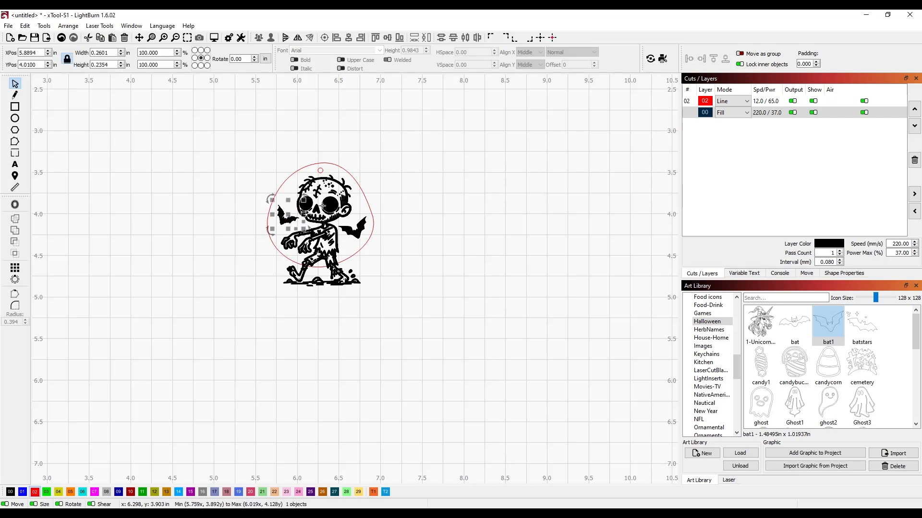
left_click(323, 206, "shift")
left_click(354, 232, "shift")
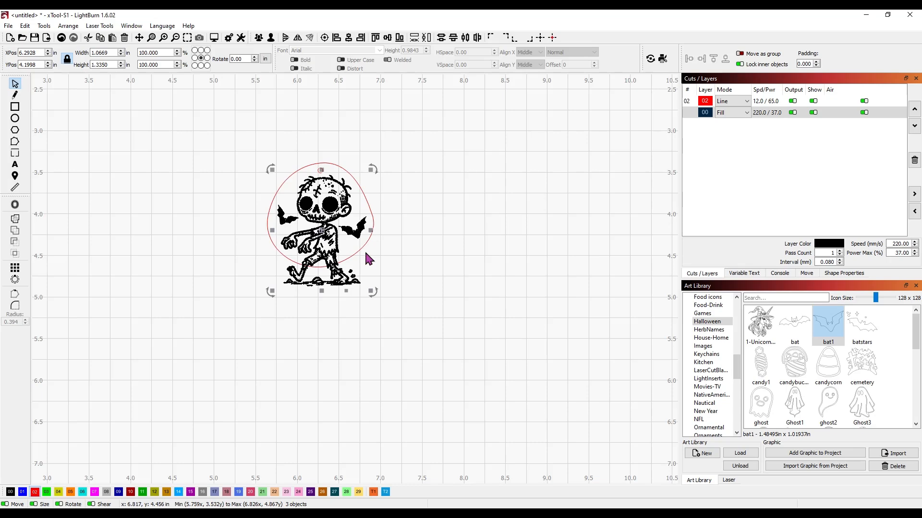
left_click(258, 38)
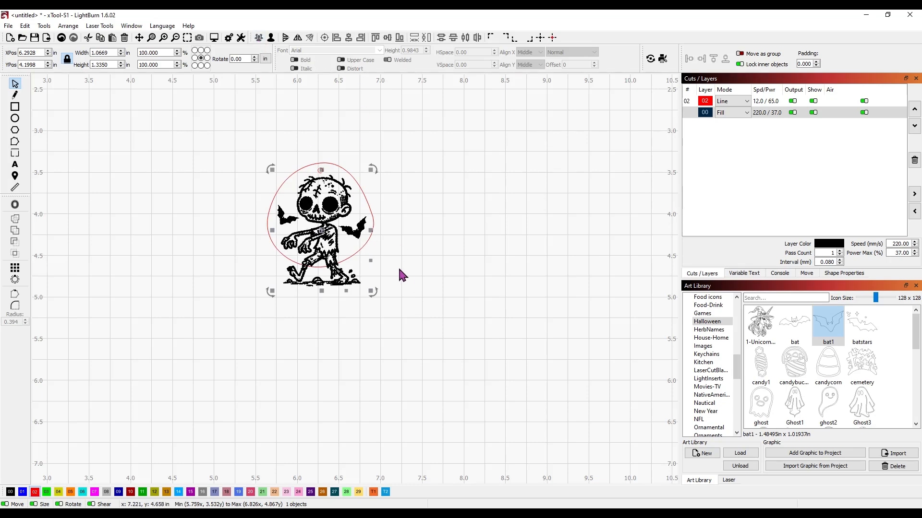
mouse_move(320, 252)
left_mouse_down()
mouse_move(517, 257)
mouse_move(490, 307)
mouse_move(366, 297)
mouse_move(326, 269)
mouse_move(325, 252)
left_mouse_up()
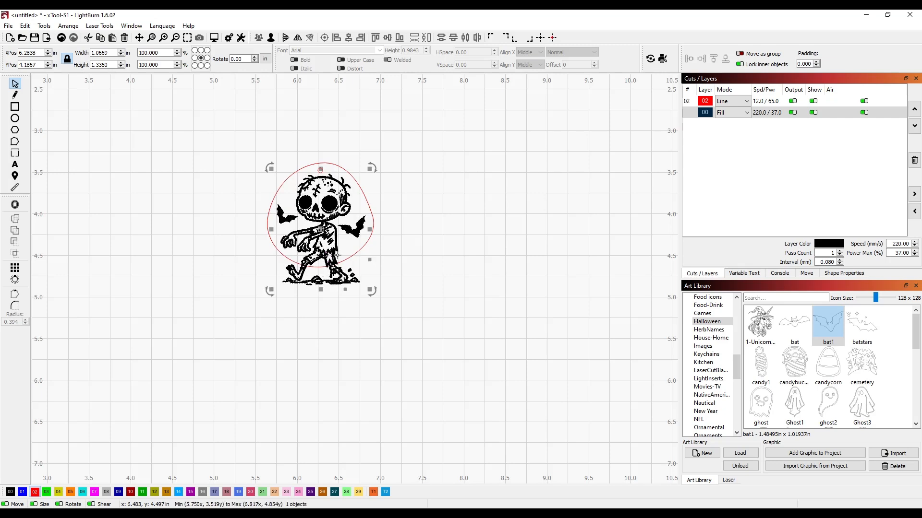
left_click(417, 272)
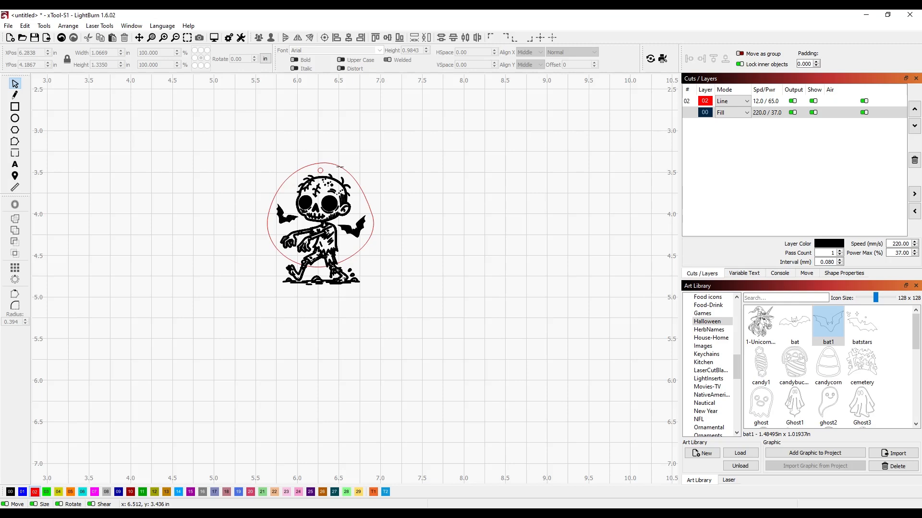
Step: Trim the zombie artwork to the blank's outline with a Boolean intersection of the blank and the artwork group
left_click(340, 167)
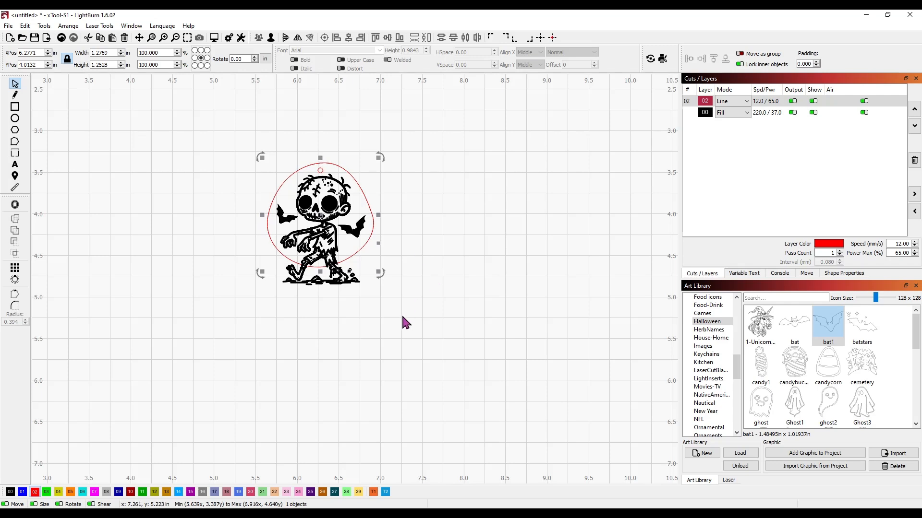
left_click(336, 284, "shift")
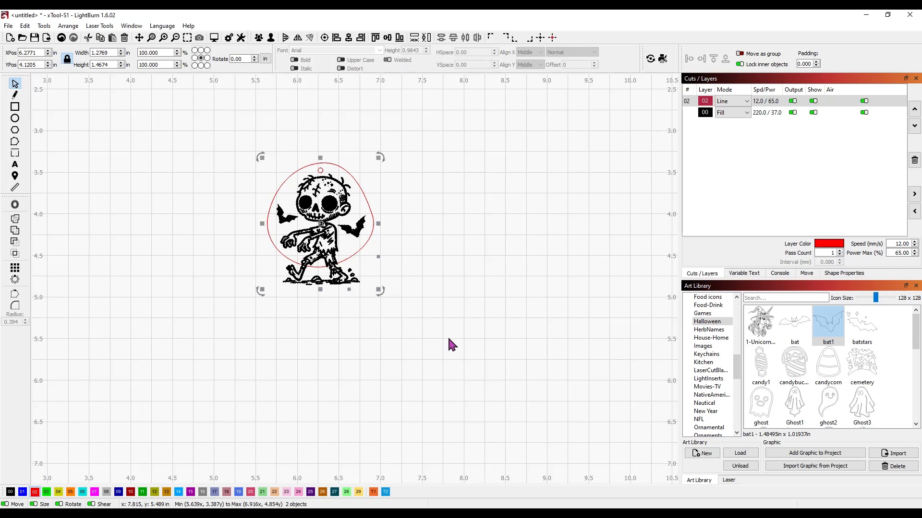
key("alt+b")
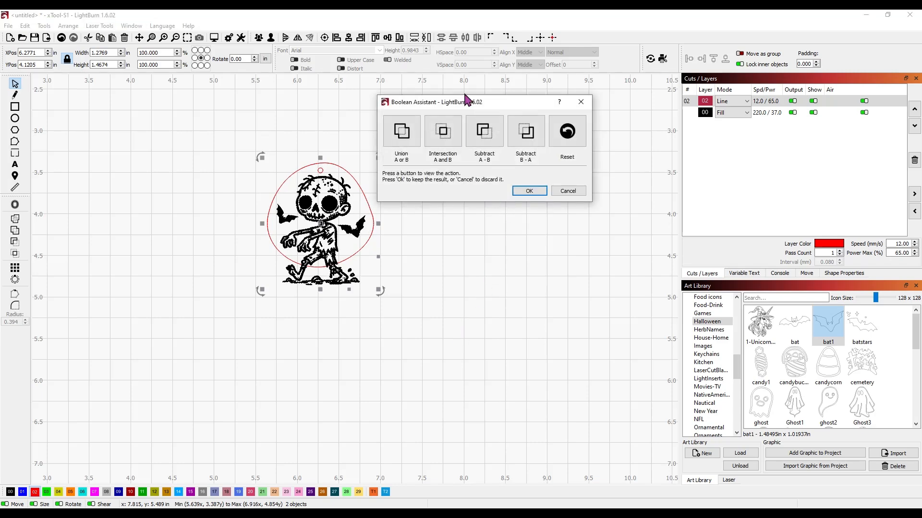
left_click_drag(469, 102, 485, 97)
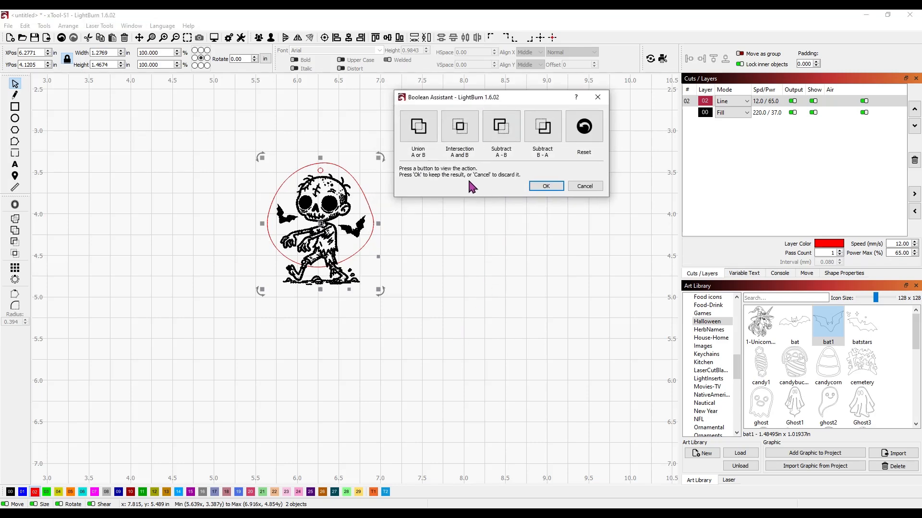
left_click(459, 138)
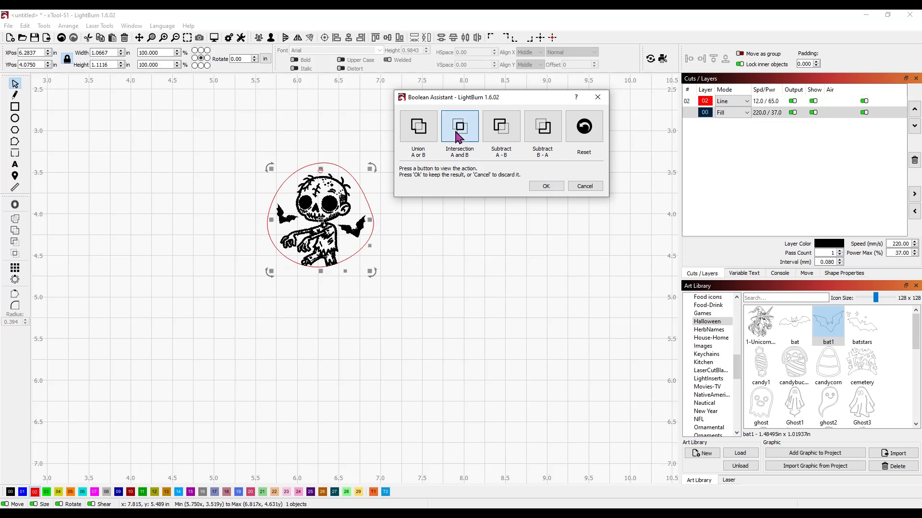
left_click(545, 187)
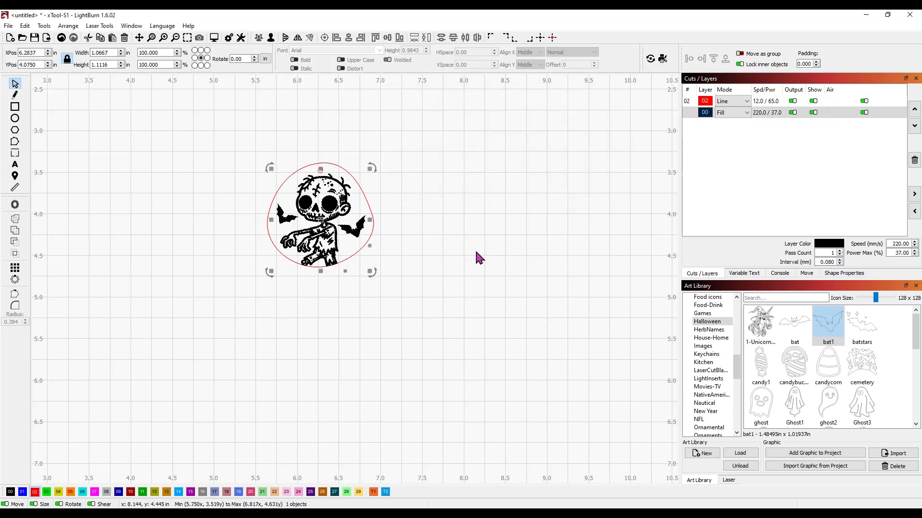
left_click(475, 248)
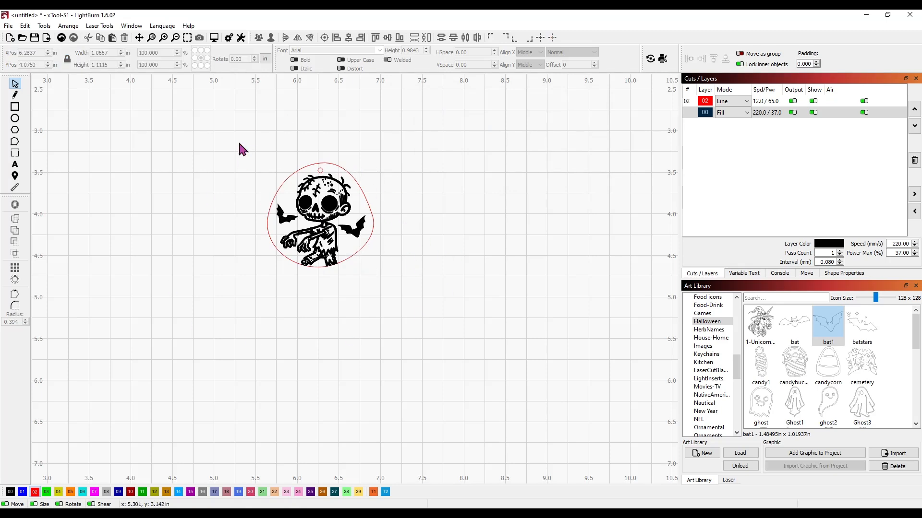
Step: Group the blank with its artwork and place a horizontally flipped duplicate beside it, level with the original
left_click_drag(239, 144, 387, 311)
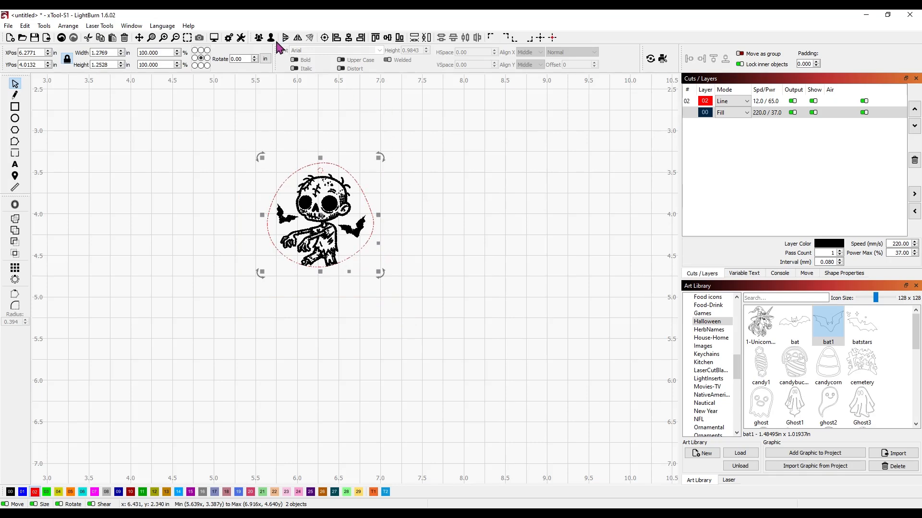
left_click_drag(321, 222, 405, 226)
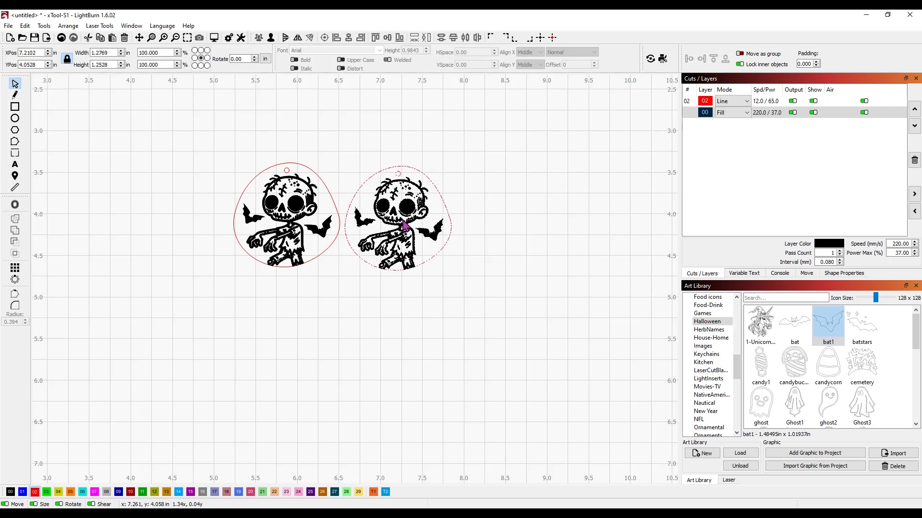
left_click(298, 38)
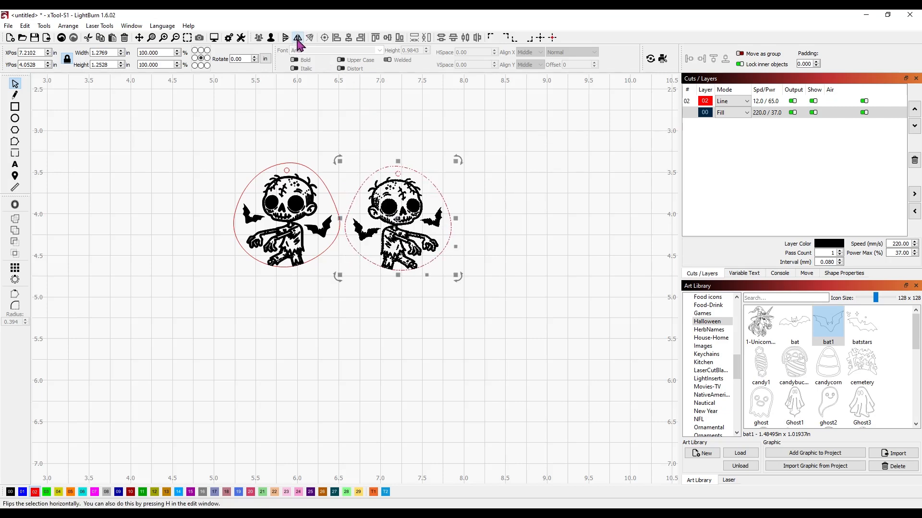
left_click_drag(398, 251, 396, 248)
left_click(465, 312)
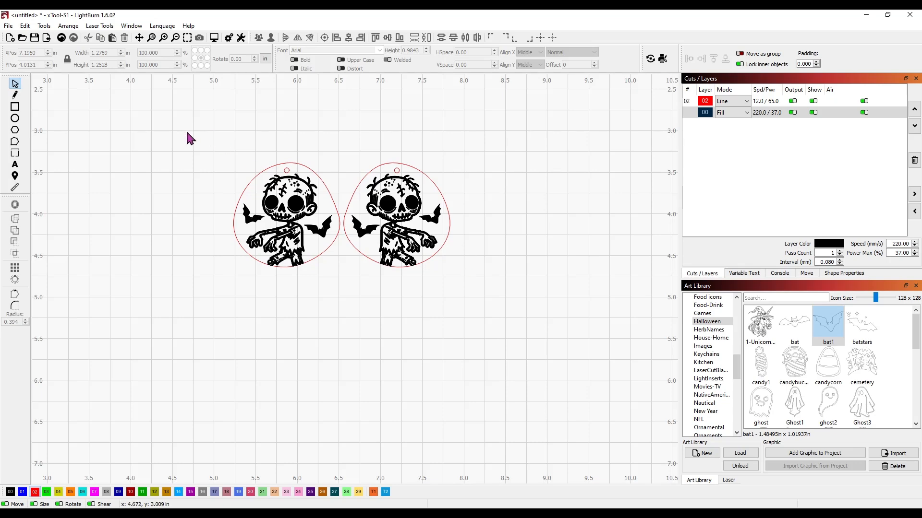
Step: Select both earrings and move the pair together to about X 6.13 in, Y 3.97 in
left_click_drag(190, 139, 569, 355)
left_click_drag(400, 255, 231, 188)
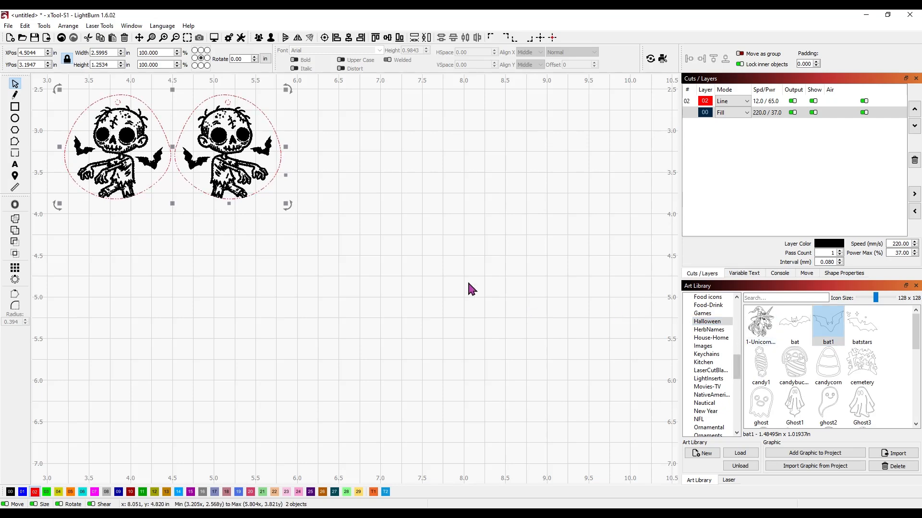
left_click_drag(195, 162, 298, 222)
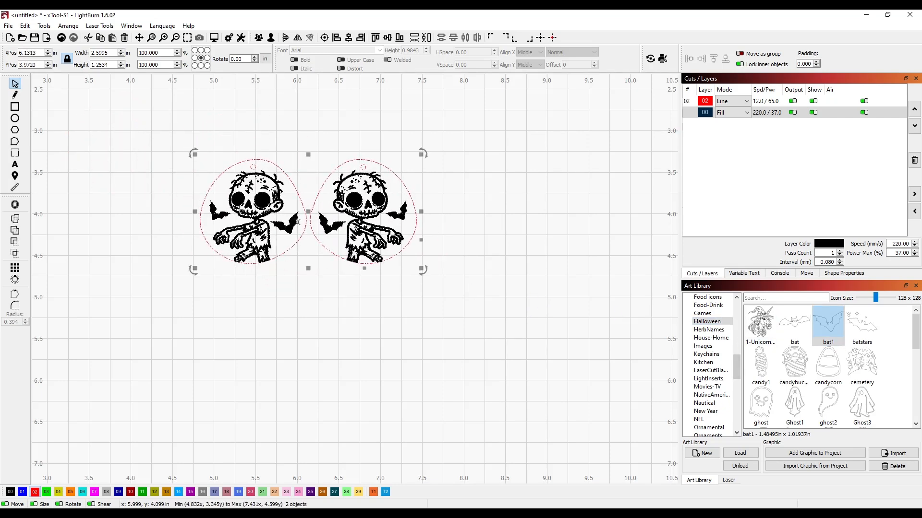